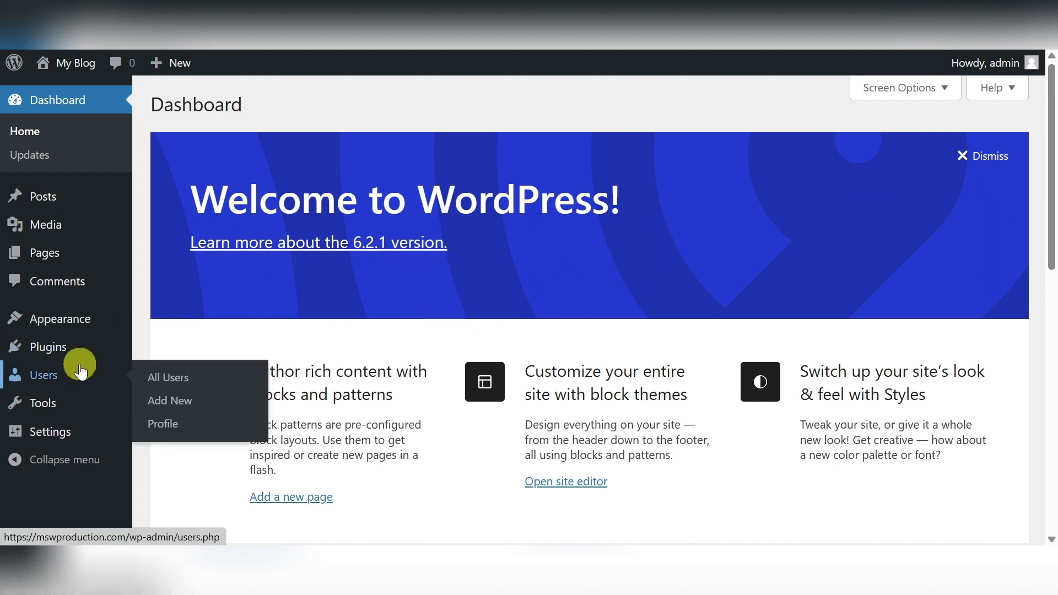
# Install the Elementor Website Builder plugin from Plugins > Add New.
pyautogui.moveTo(106, 346)
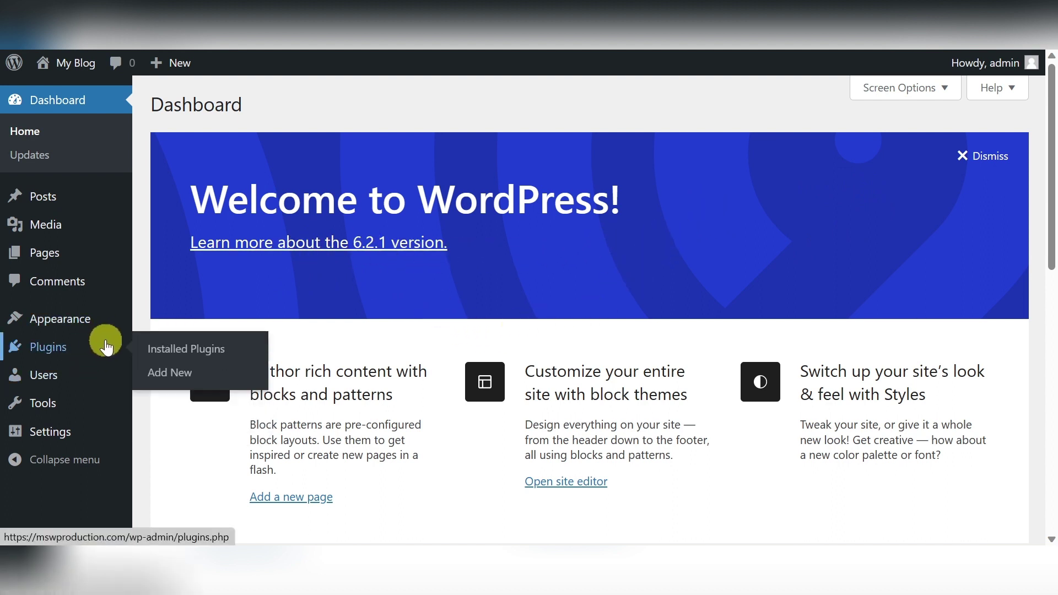
pyautogui.click(165, 375)
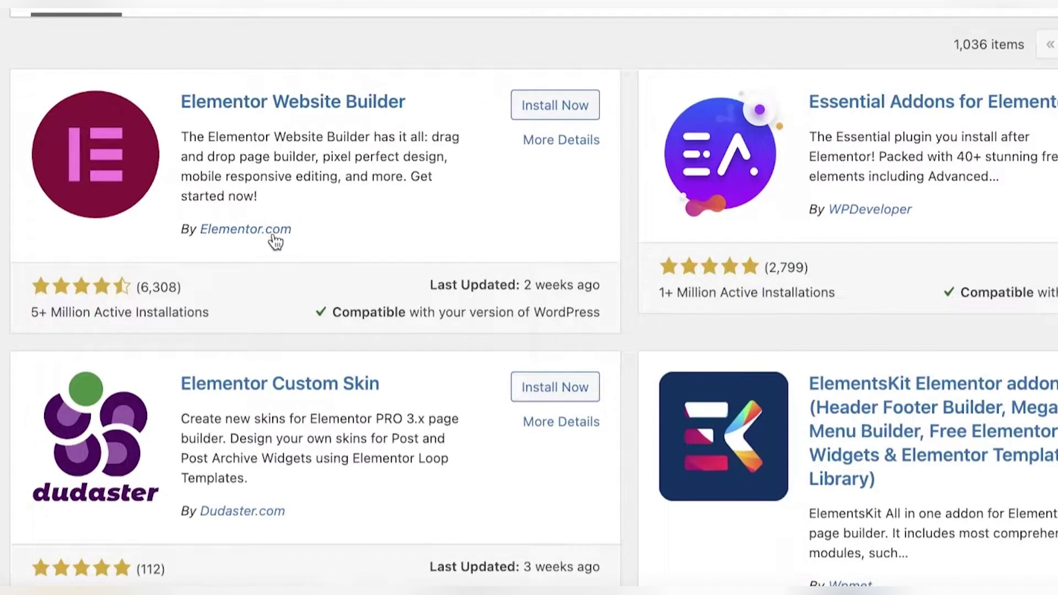
pyautogui.click(529, 103)
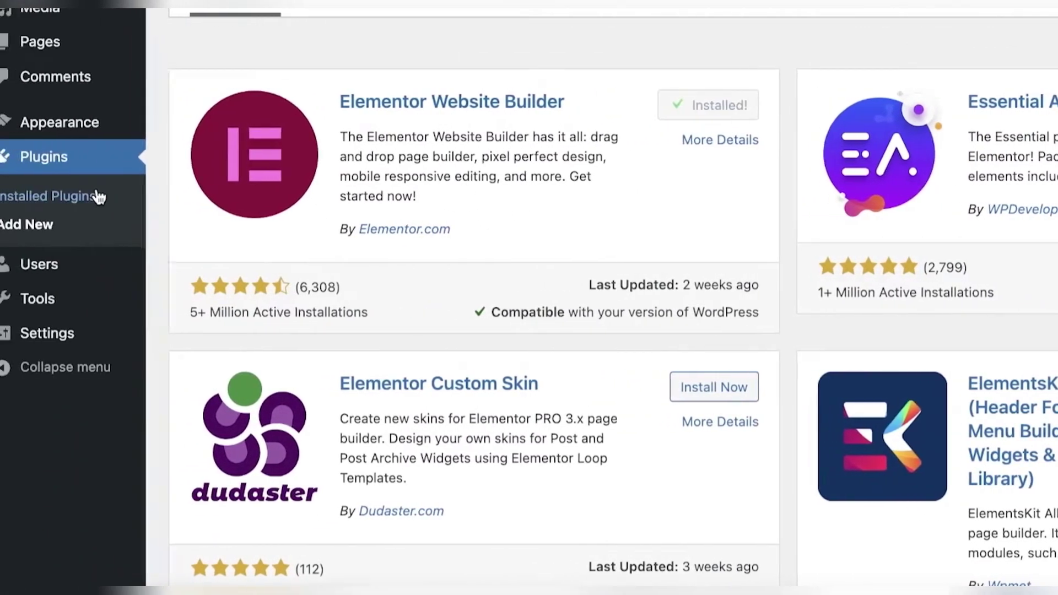
# Activate Elementor from the Installed Plugins list.
pyautogui.click(116, 197)
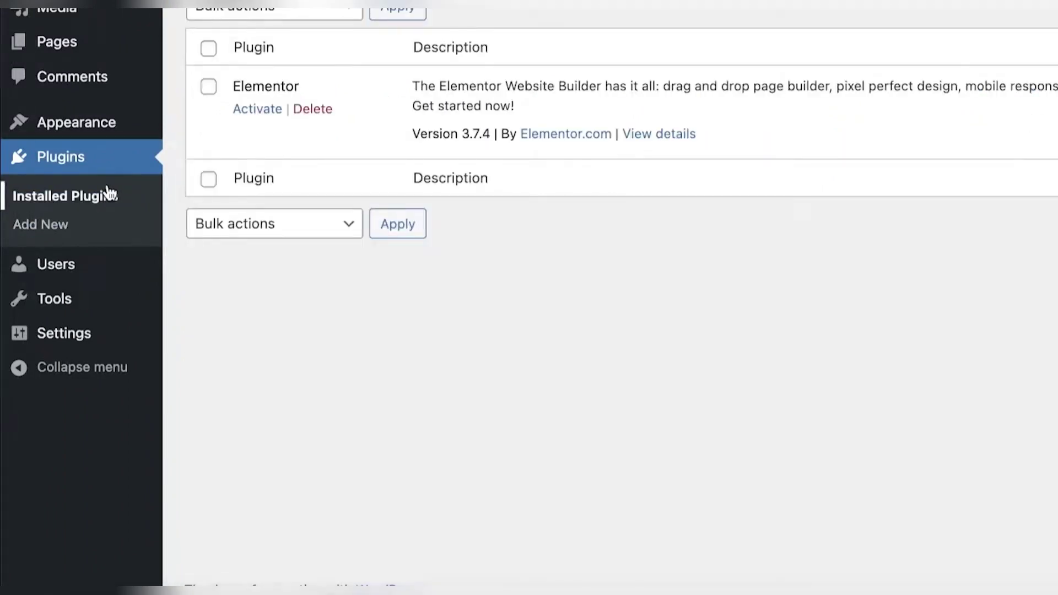
pyautogui.moveTo(71, 122)
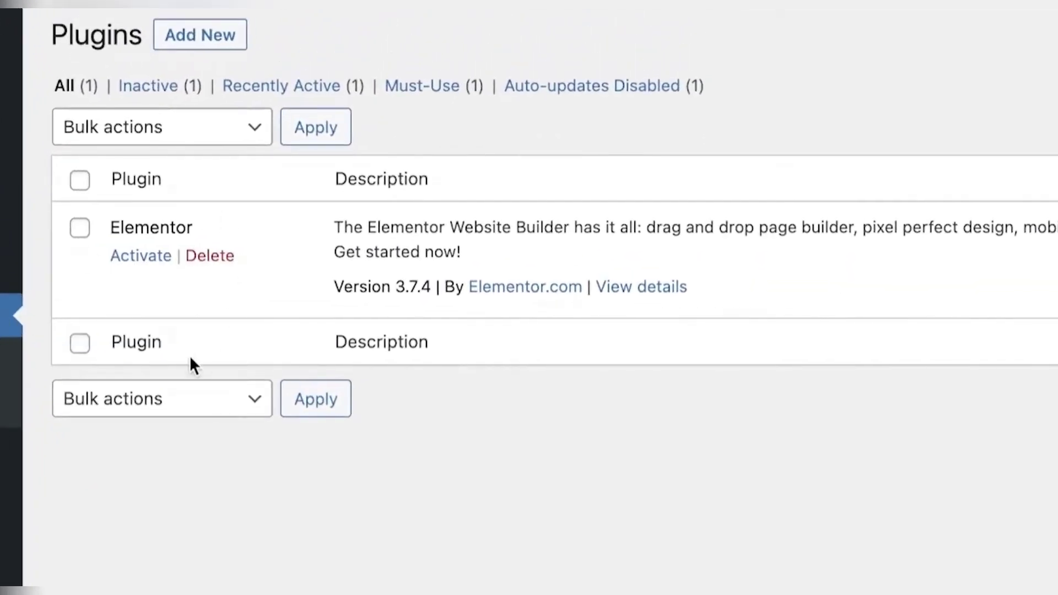
pyautogui.click(145, 256)
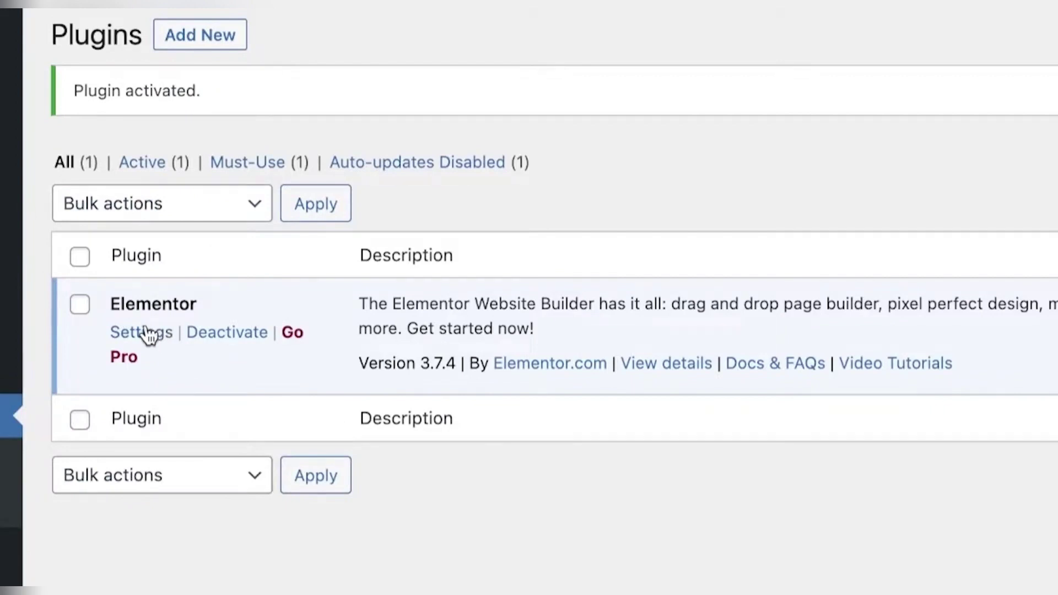
# Open Elementor's General settings page from the admin sidebar.
pyautogui.moveTo(11, 274)
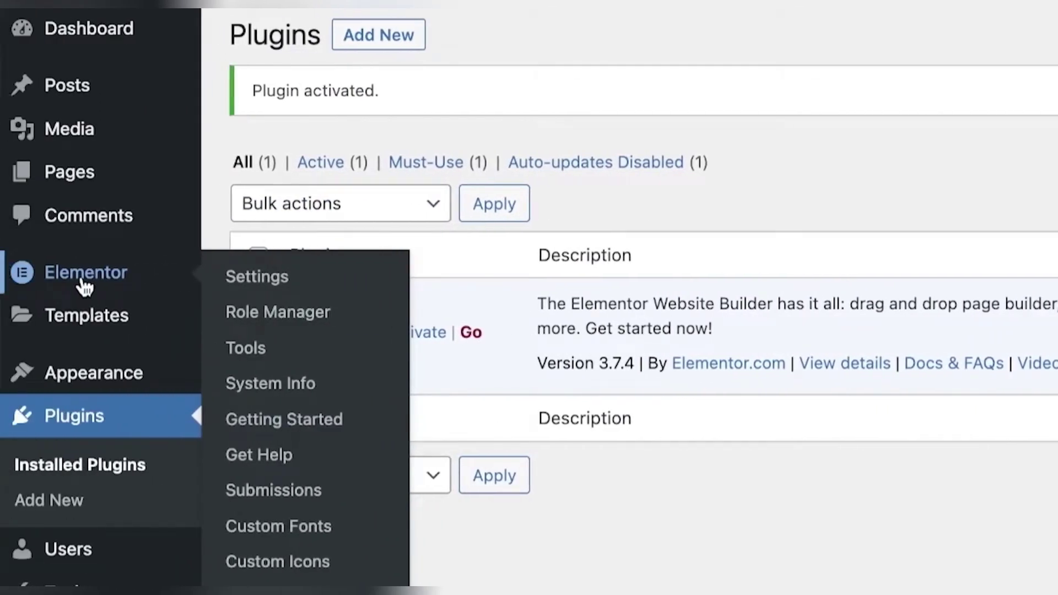
pyautogui.click(84, 287)
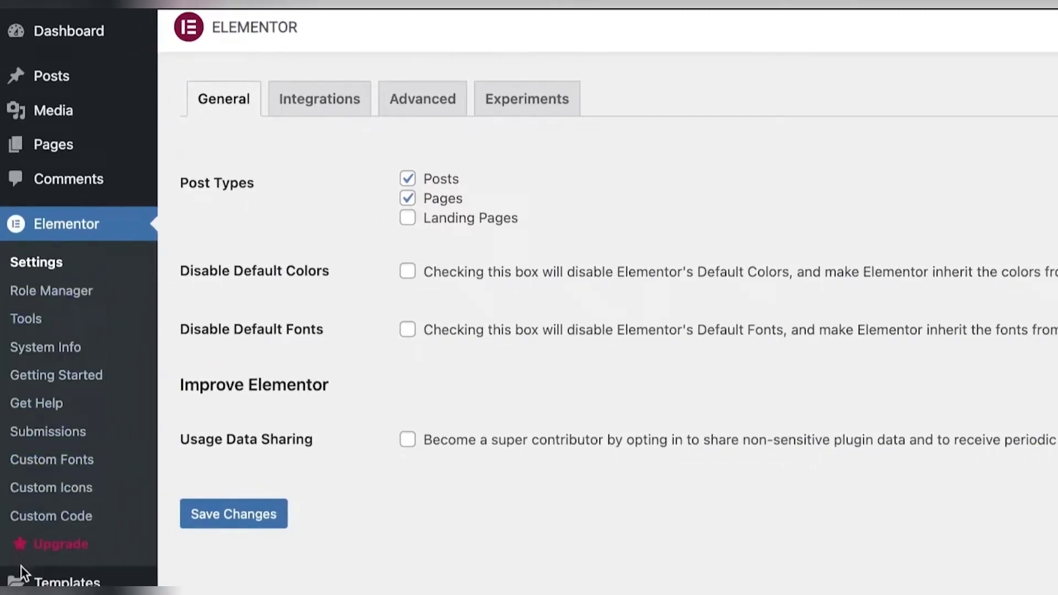
# Browse Elementor's Saved Templates, Categories and Landing Pages screens.
pyautogui.moveTo(25, 579)
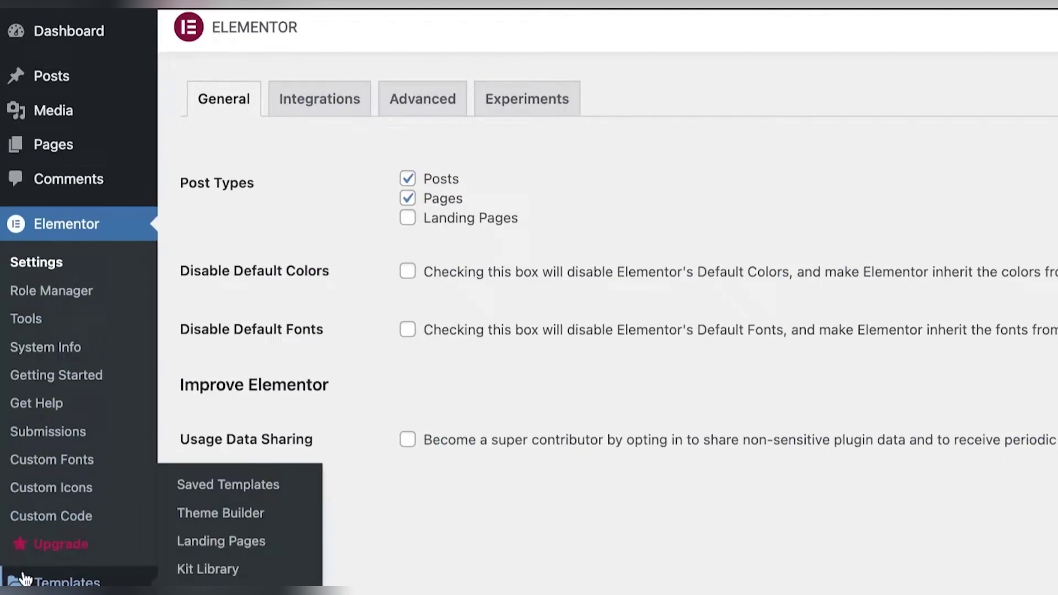
pyautogui.click(25, 579)
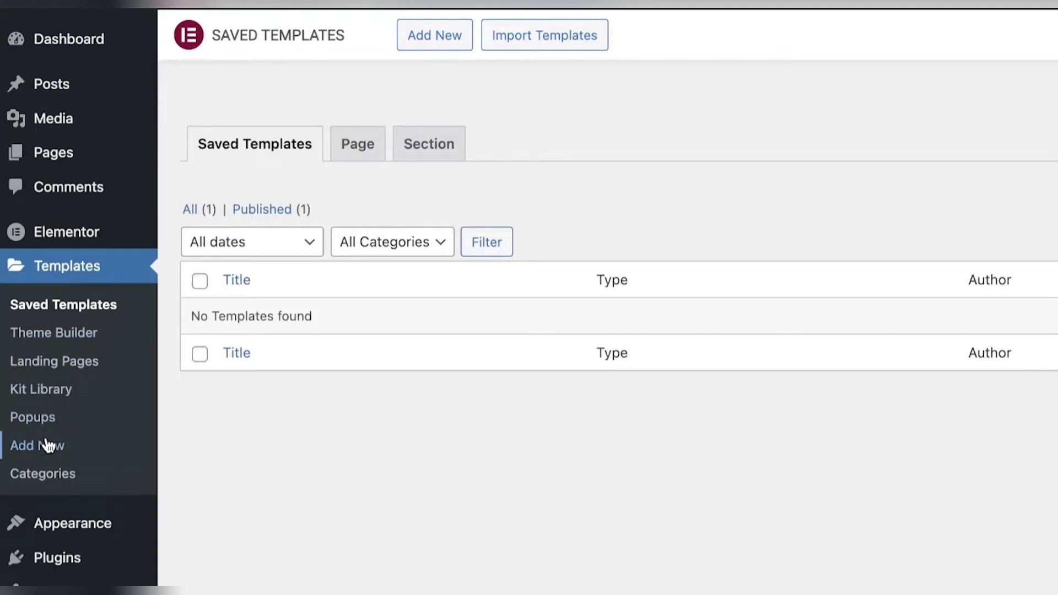
pyautogui.click(47, 476)
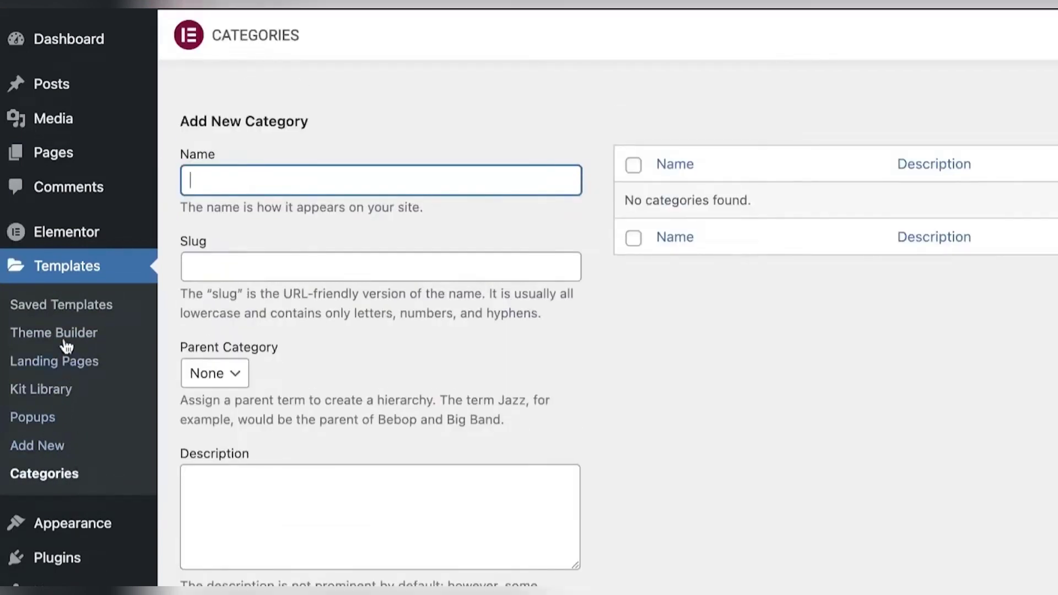
pyautogui.click(58, 361)
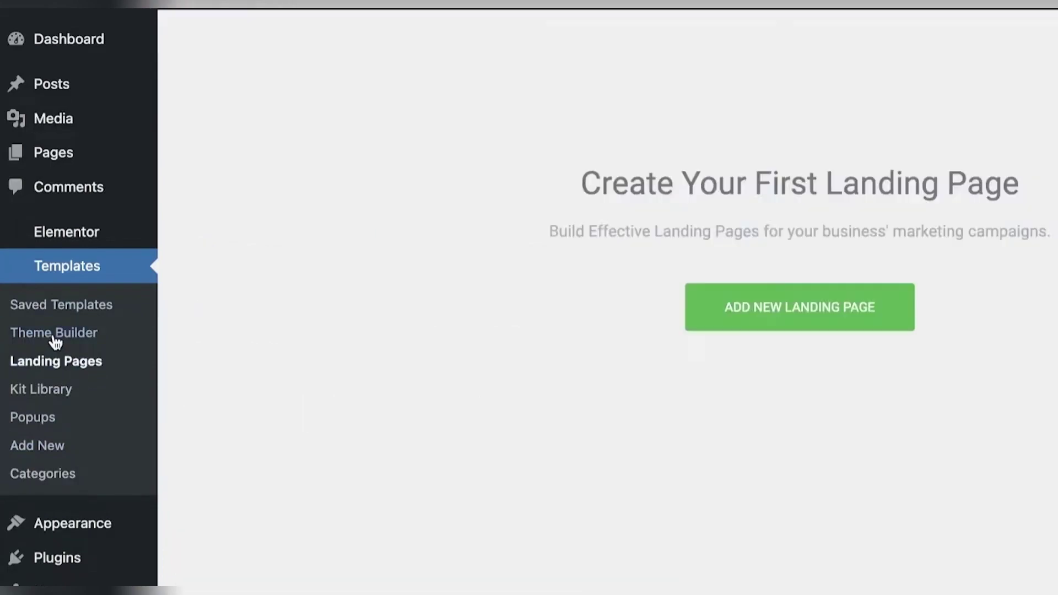
# Look through the Theme Builder overview and close it, returning to Landing Pages.
pyautogui.click(55, 334)
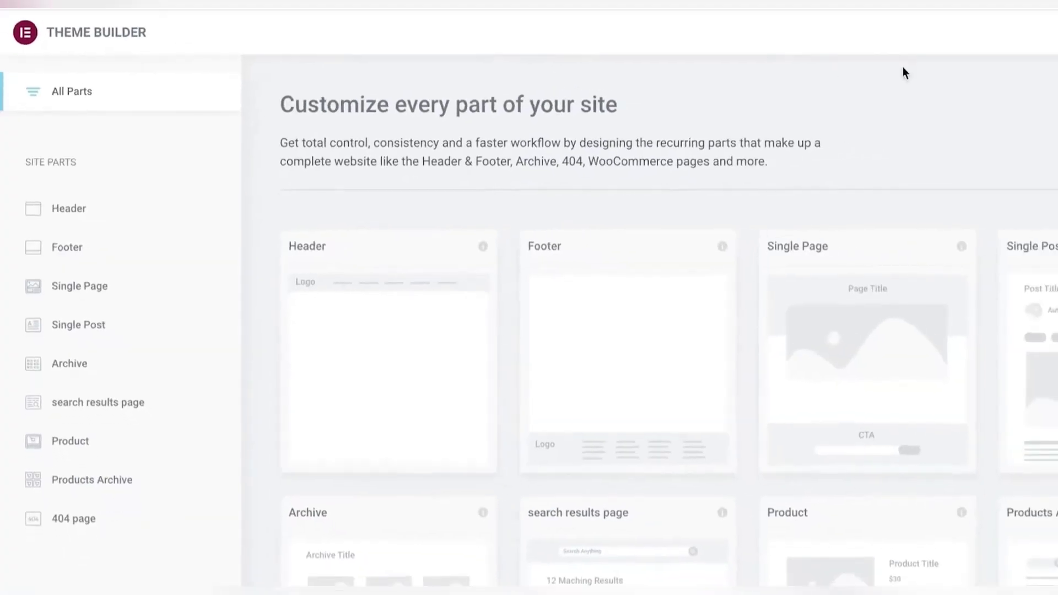
pyautogui.scroll(-3, 389, 276)
pyautogui.scroll(-3, 389, 276)
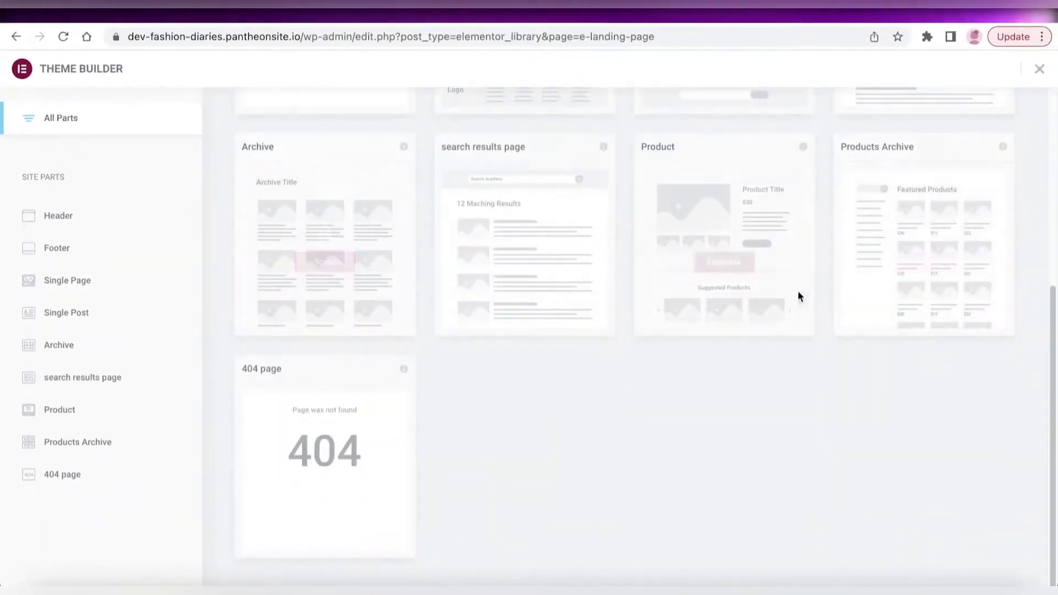
pyautogui.scroll(2, 799, 295)
pyautogui.scroll(3, 787, 174)
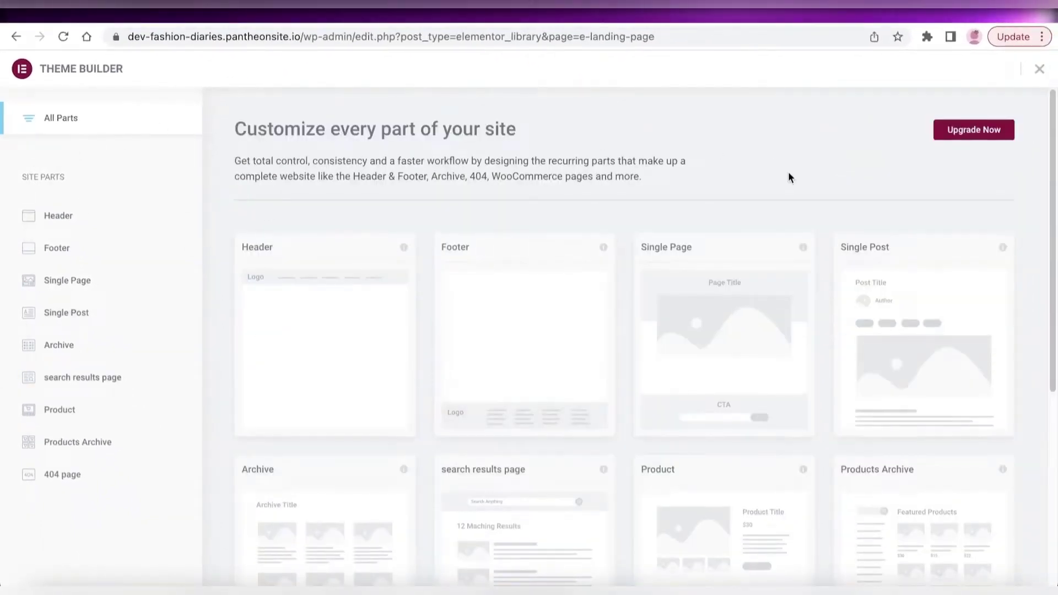
pyautogui.click(1039, 72)
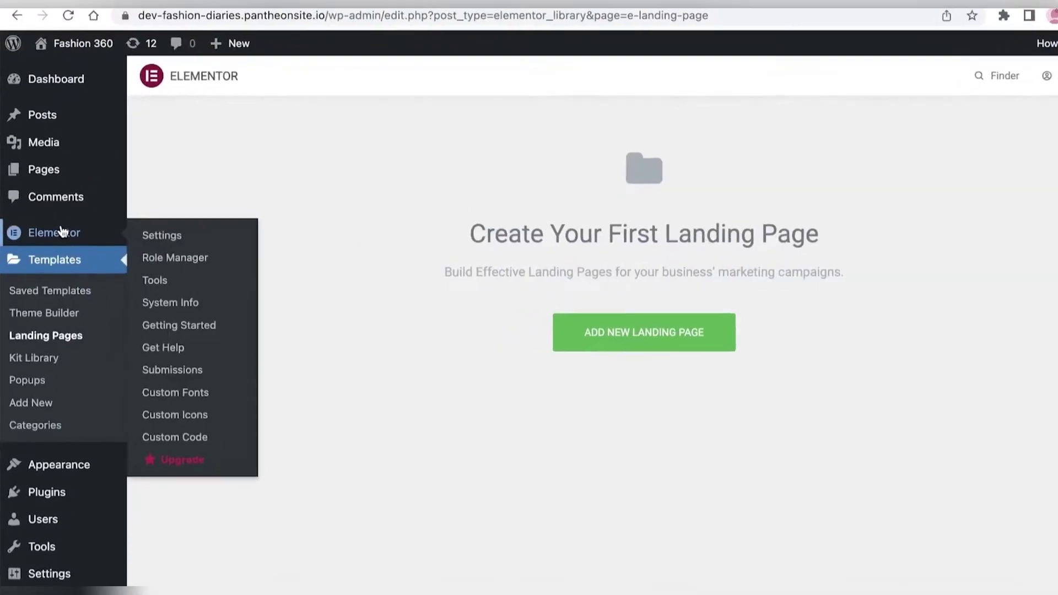
# Reopen Elementor's settings and bring up the + New content dropdown.
pyautogui.click(61, 232)
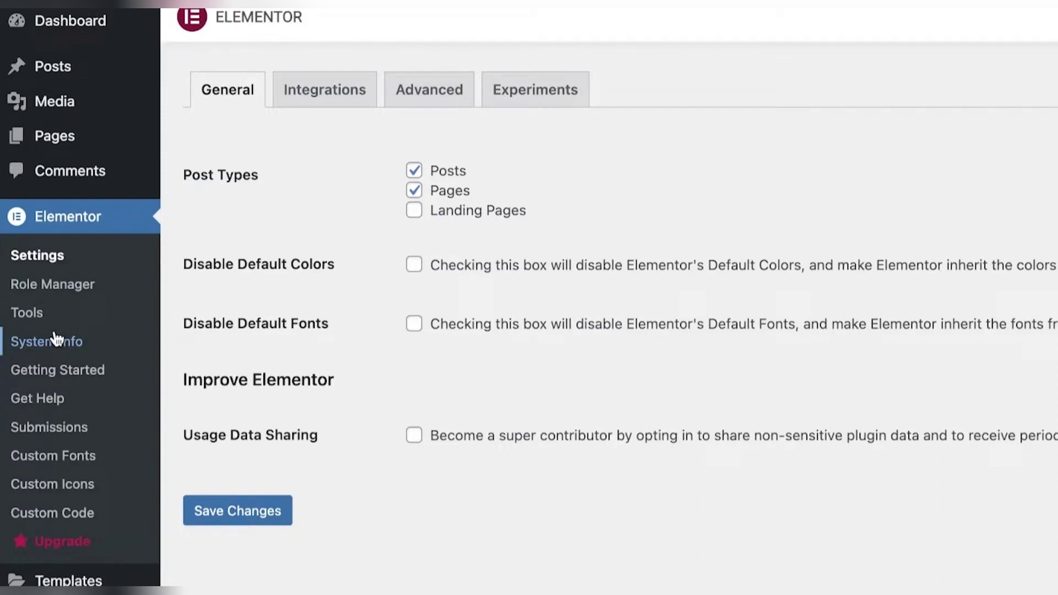
pyautogui.moveTo(294, 29)
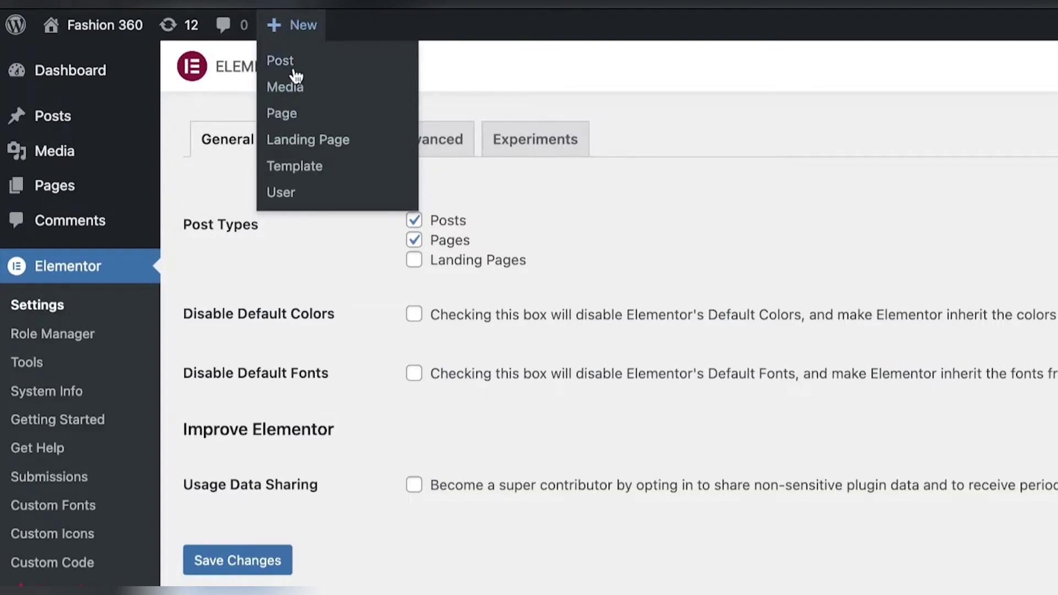
# Create a new draft page, Elementor #52, and open it in the Elementor editor.
pyautogui.click(291, 112)
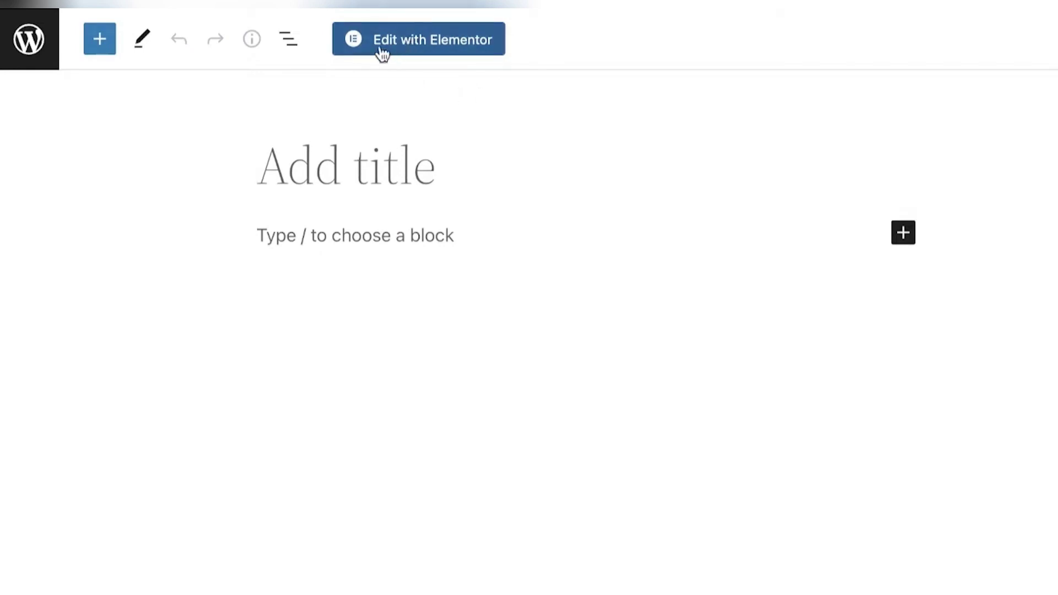
pyautogui.click(406, 49)
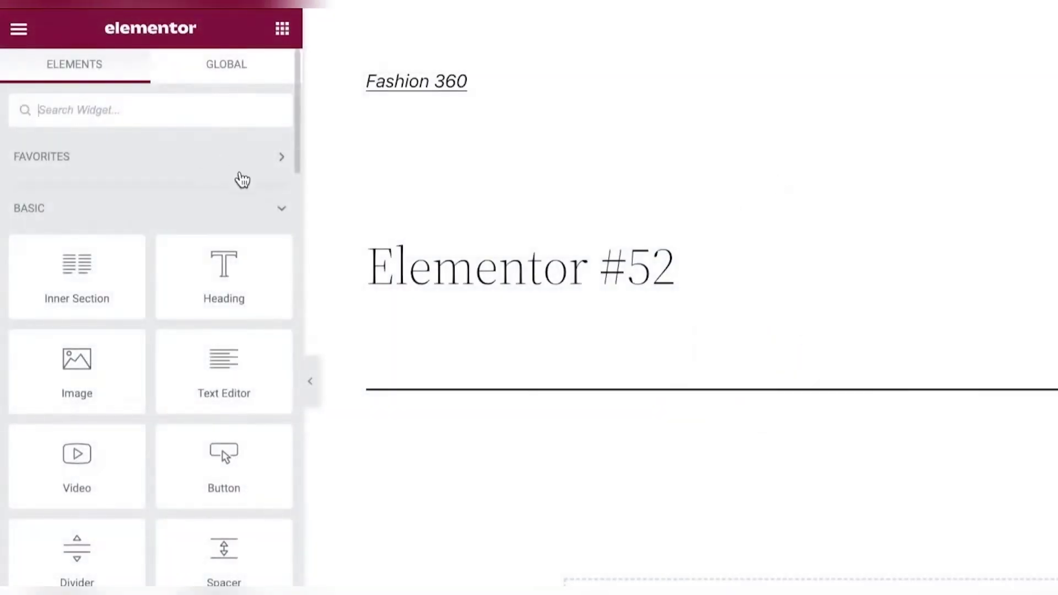
pyautogui.scroll(-2, 392, 125)
pyautogui.scroll(2, 686, 135)
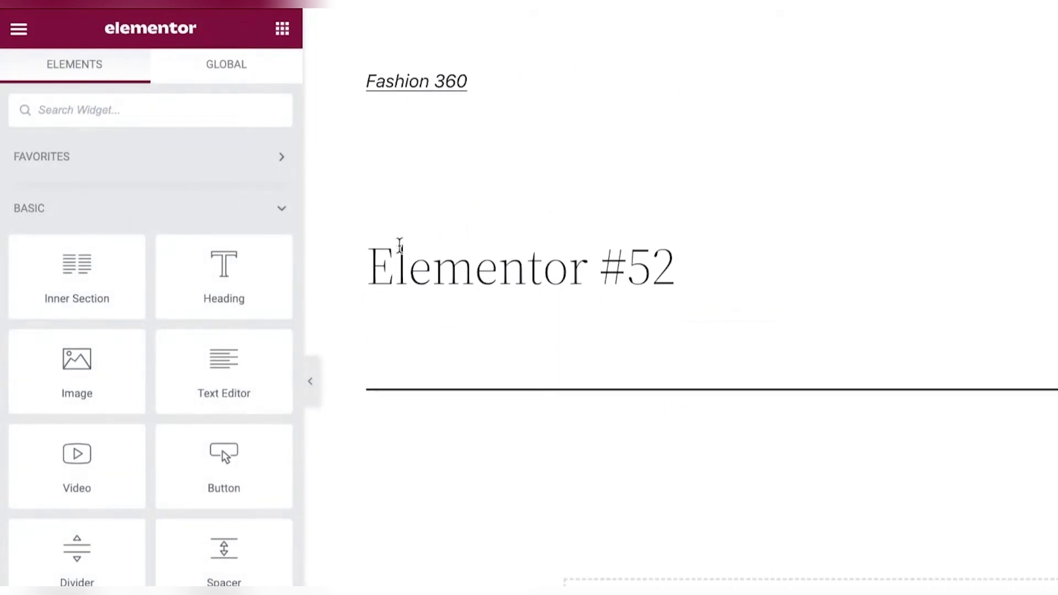
pyautogui.scroll(-8, 149, 158)
pyautogui.scroll(8, 149, 158)
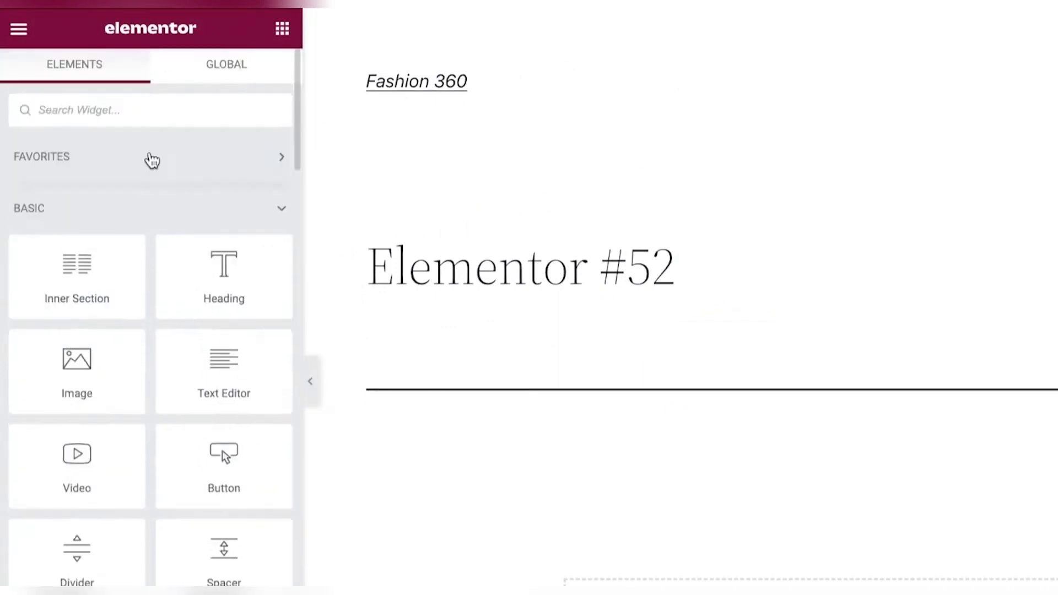
pyautogui.scroll(-8, 561, 270)
pyautogui.scroll(-15, 203, 272)
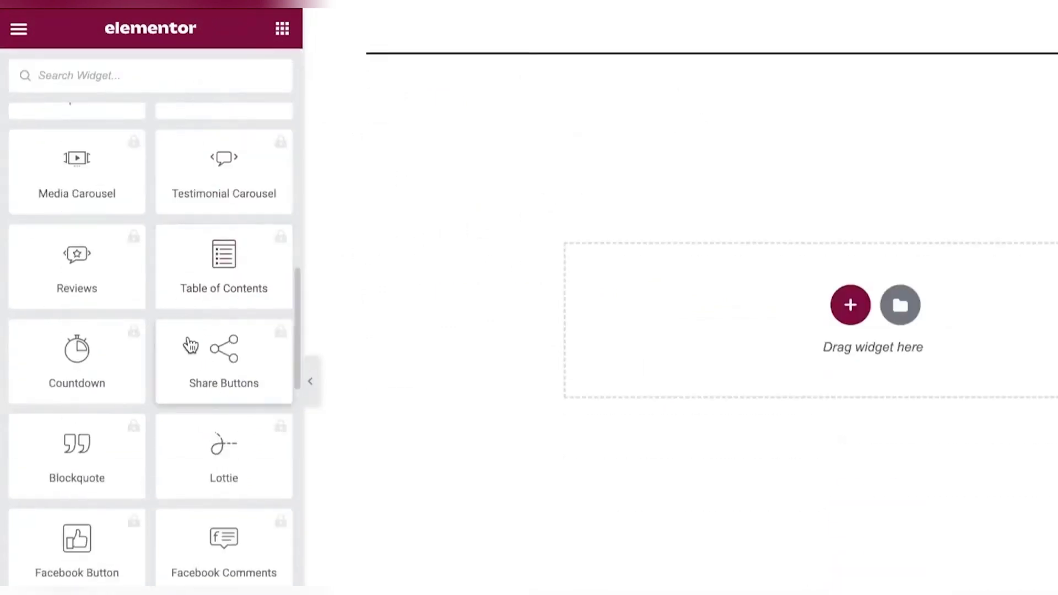
pyautogui.scroll(15, 123, 349)
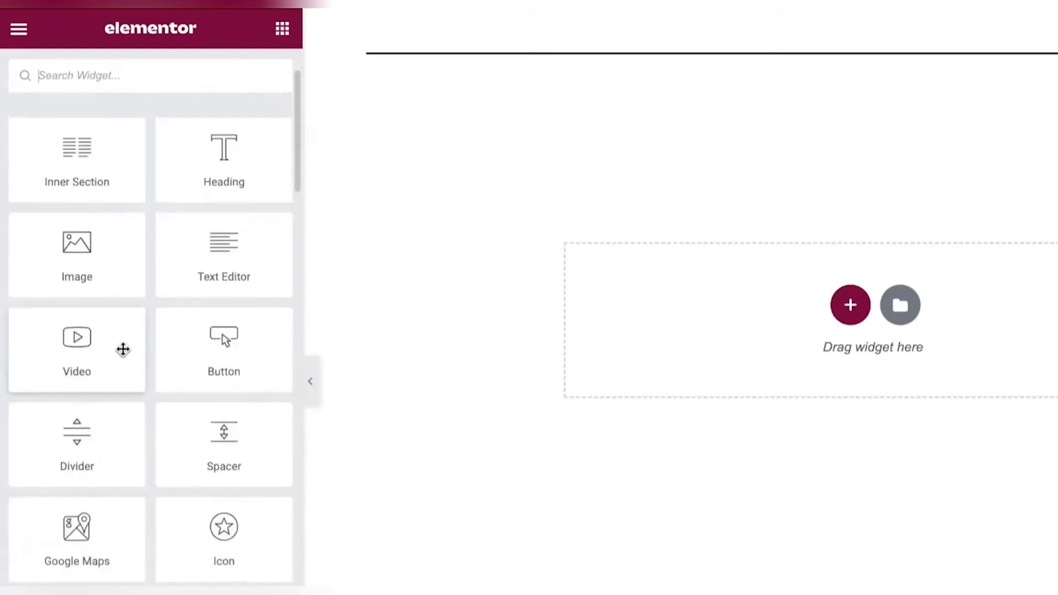
# Change the page title from Elementor #52 to 'All Products' in Page Settings.
pyautogui.click(30, 591)
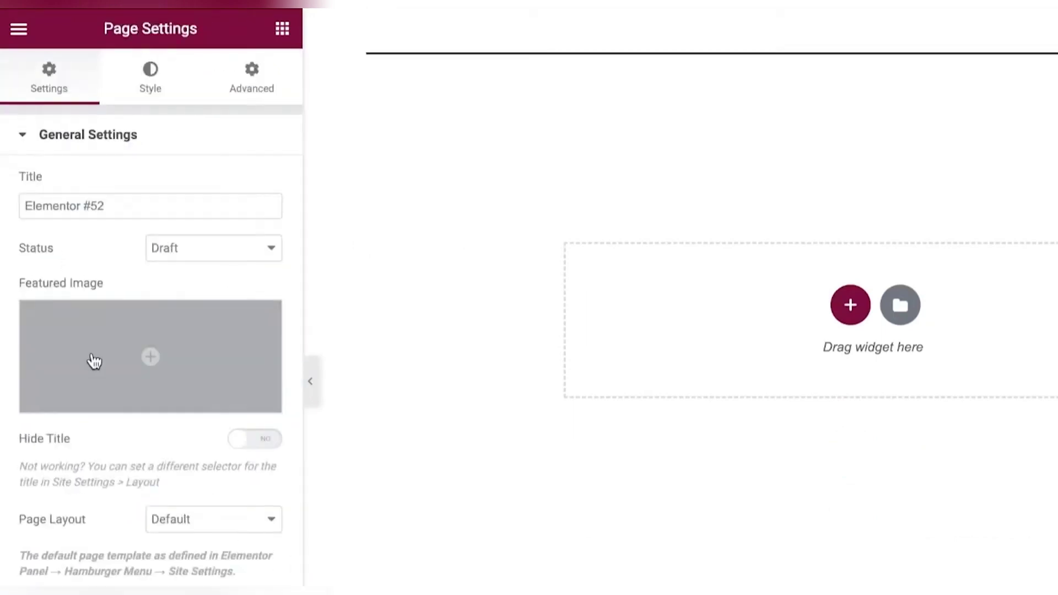
pyautogui.tripleClick(152, 194)
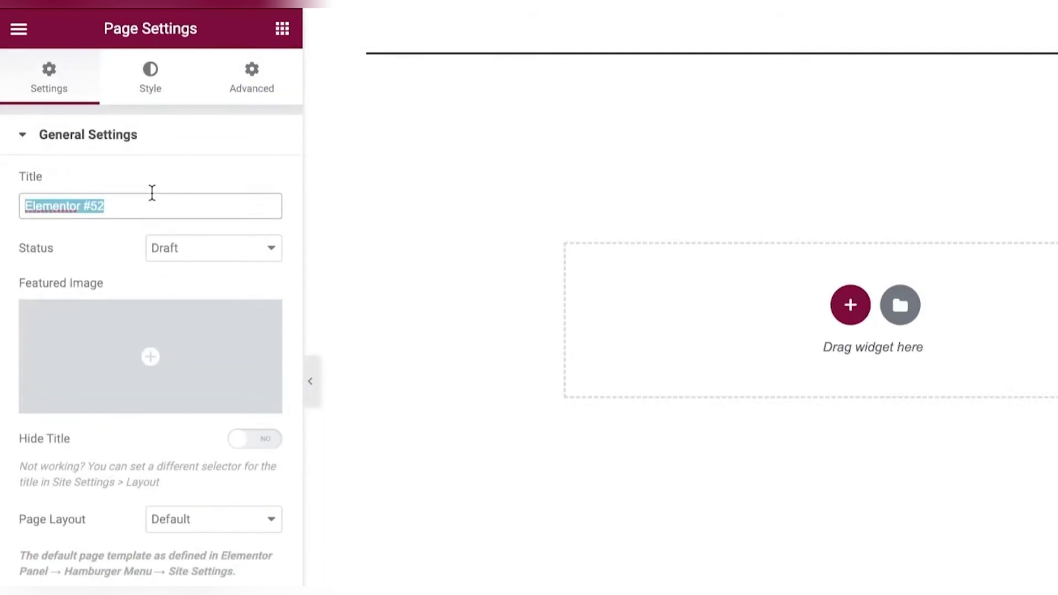
pyautogui.press('BackSpace')
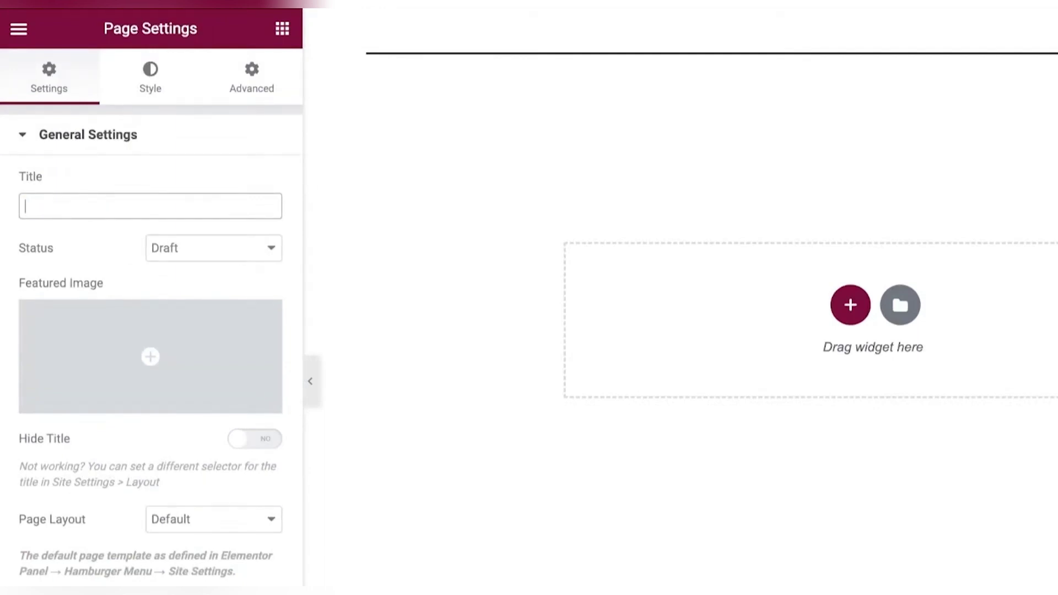
pyautogui.write('All Products')
# Browse the page's Style and Advanced options, then bring up Elementor's main menu.
pyautogui.click(157, 75)
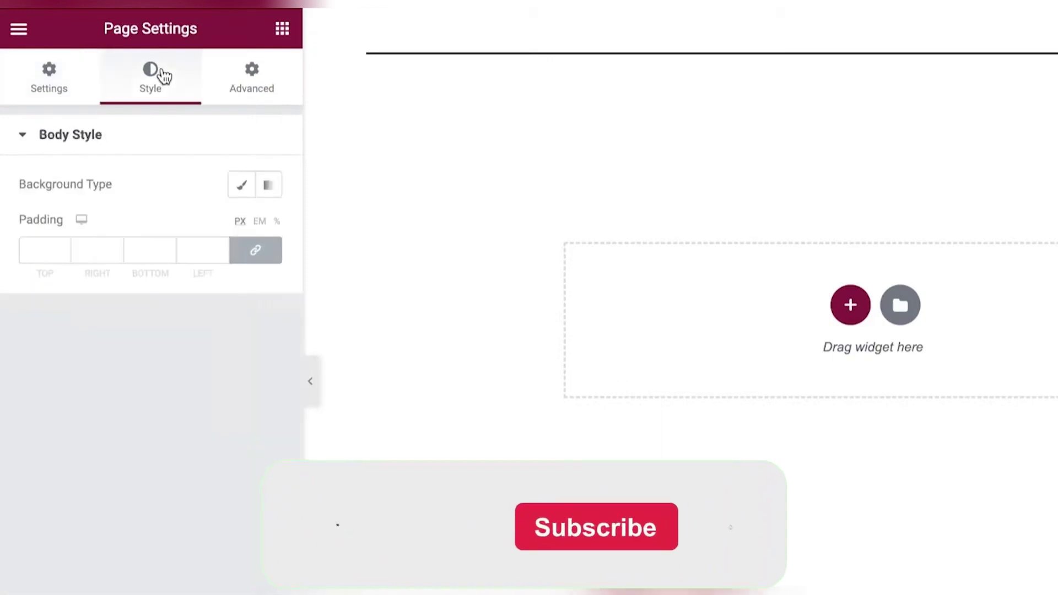
pyautogui.click(83, 82)
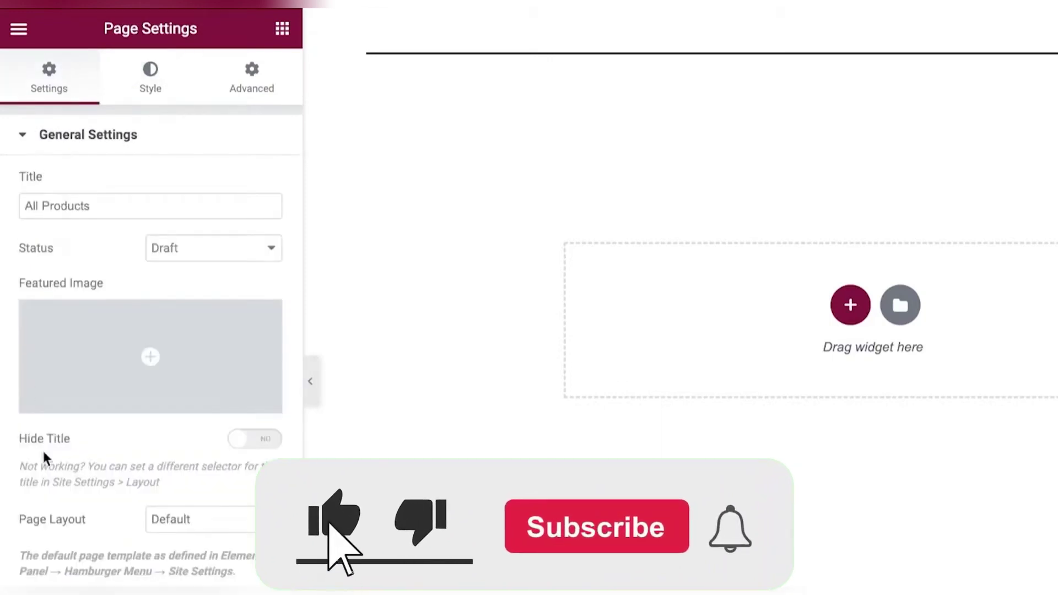
pyautogui.click(20, 31)
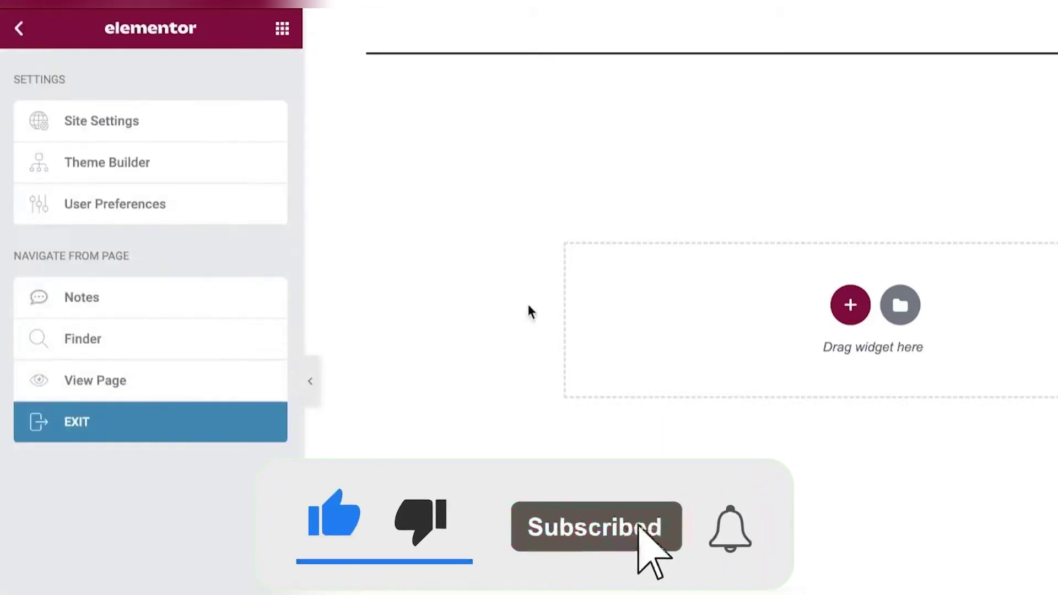
pyautogui.scroll(5, 529, 311)
pyautogui.click(19, 28)
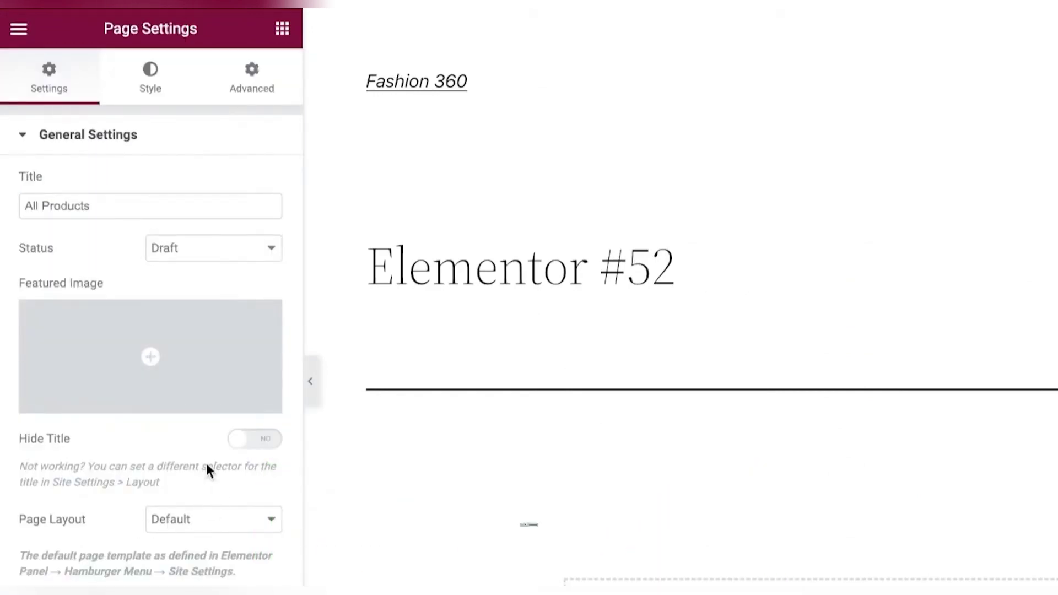
pyautogui.click(142, 99)
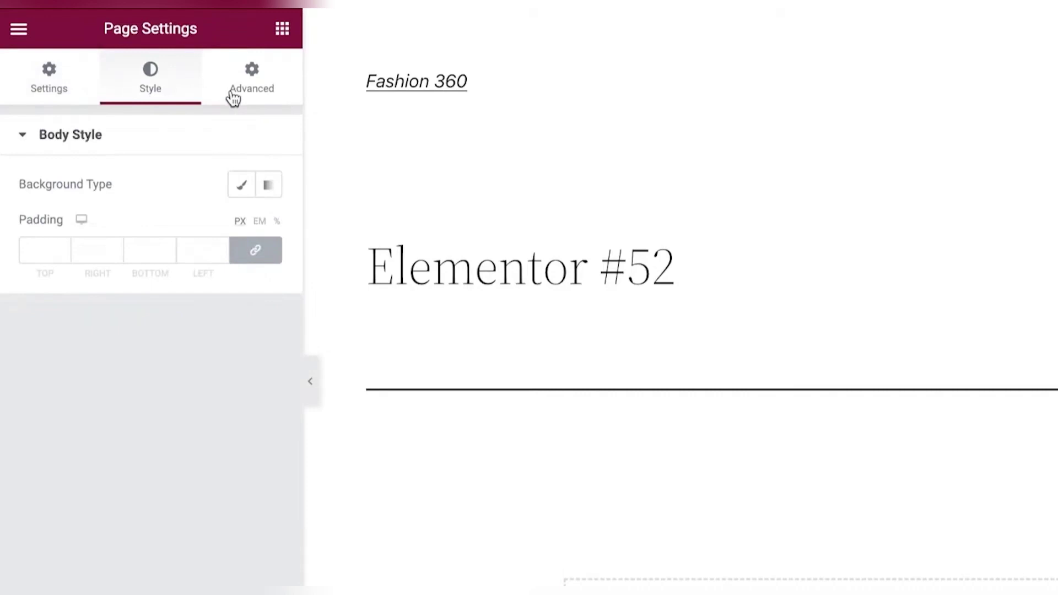
pyautogui.click(233, 98)
pyautogui.click(66, 92)
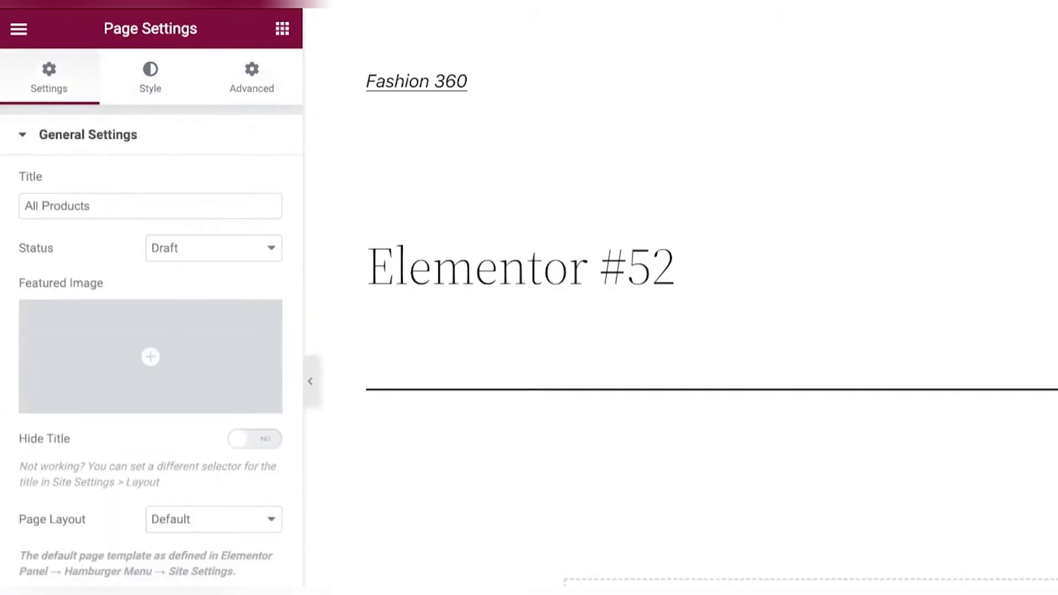
pyautogui.click(22, 30)
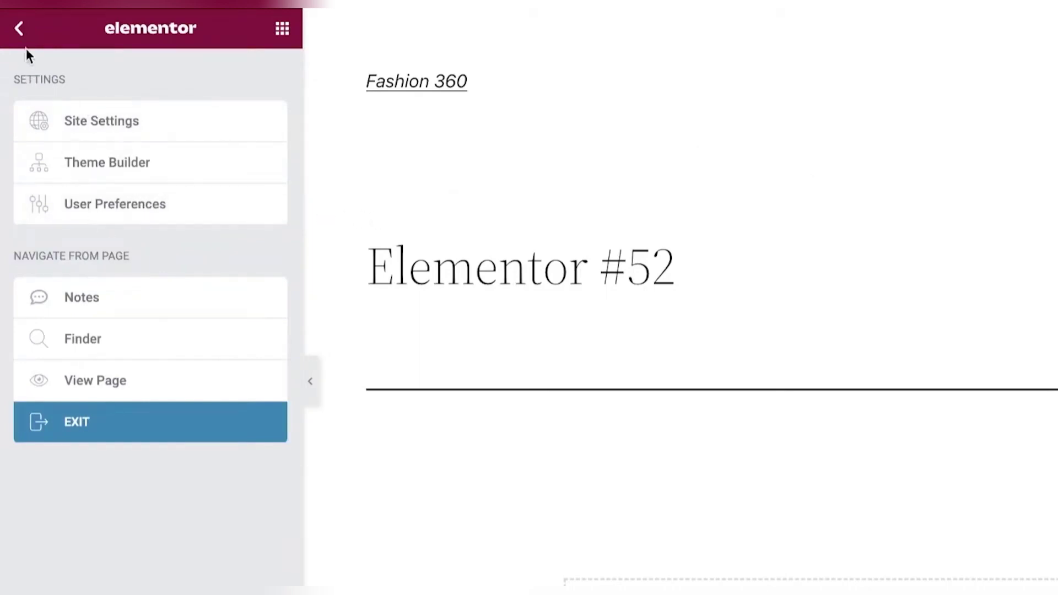
# Add a Products heading and an Image widget beneath it on the canvas.
pyautogui.click(20, 31)
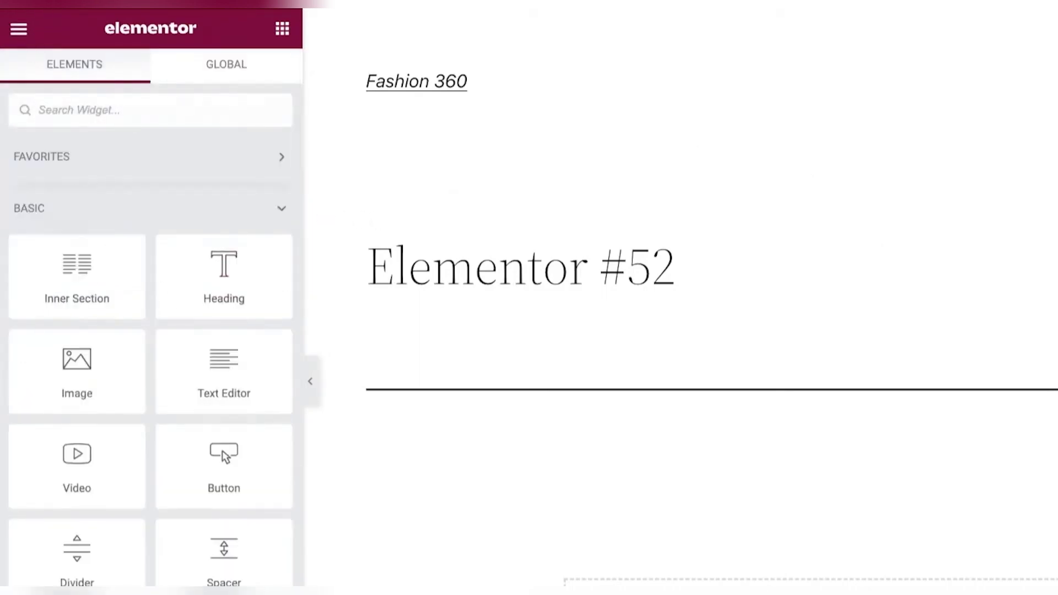
pyautogui.scroll(-4, 661, 331)
pyautogui.moveTo(187, 286); pyautogui.dragTo(731, 423)
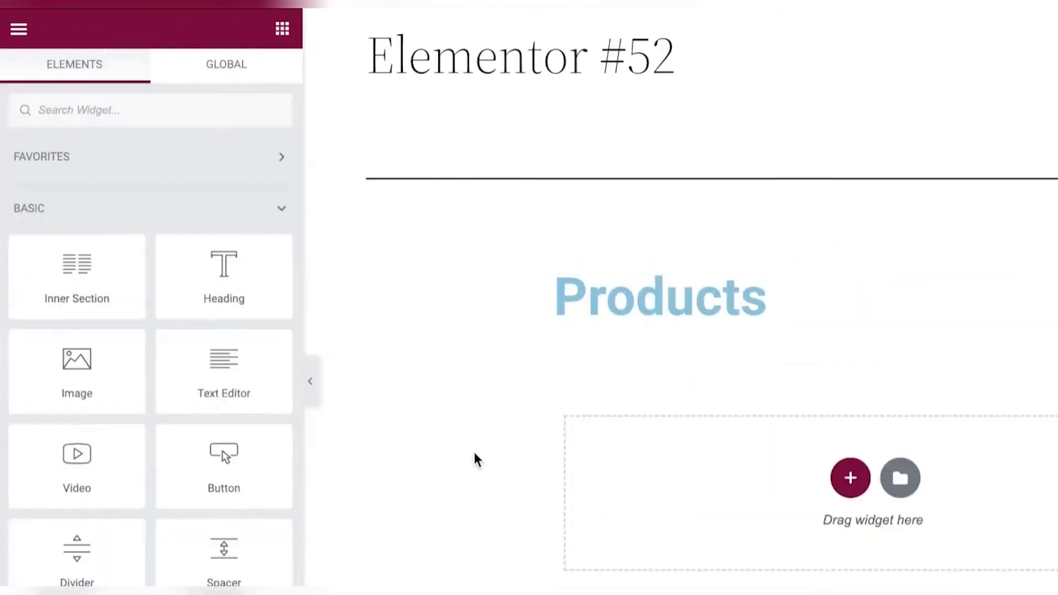
pyautogui.scroll(-2, 106, 335)
pyautogui.moveTo(41, 286); pyautogui.dragTo(711, 514)
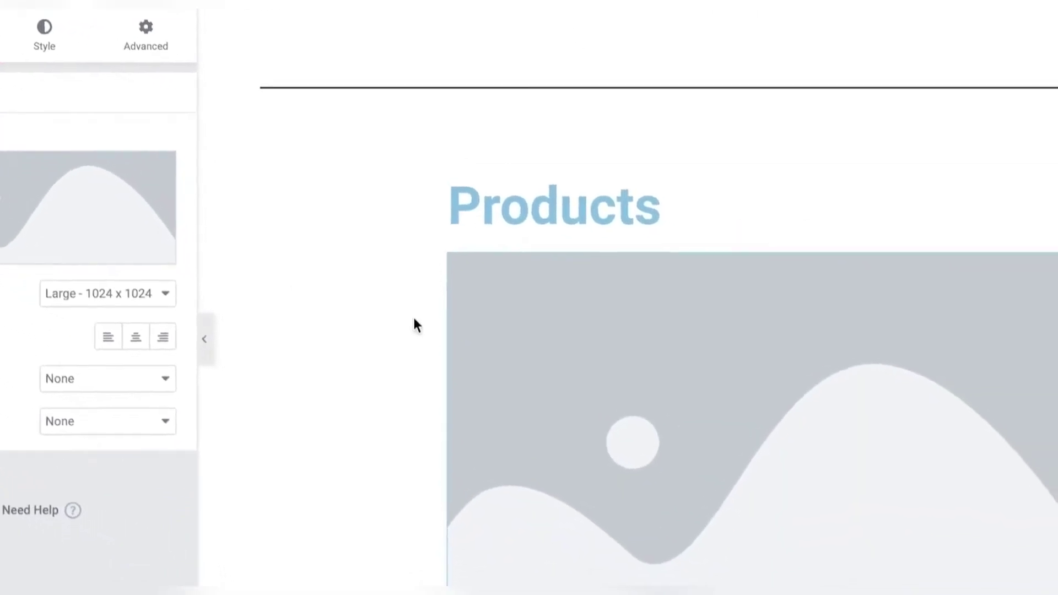
# Upload unnamed.jpg from the Downloads folder as the image's picture.
pyautogui.click(150, 250)
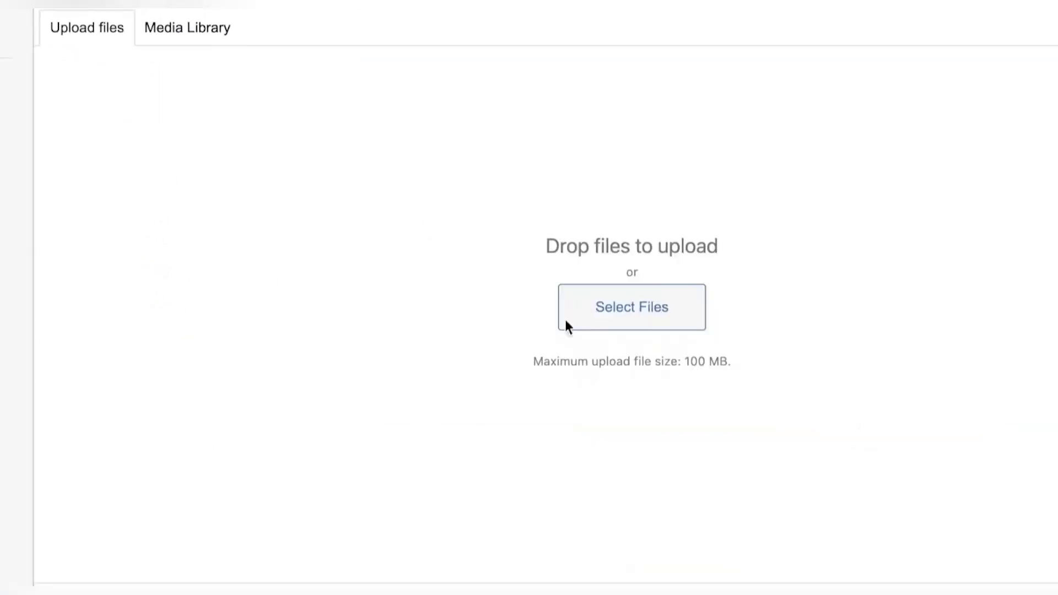
pyautogui.click(619, 307)
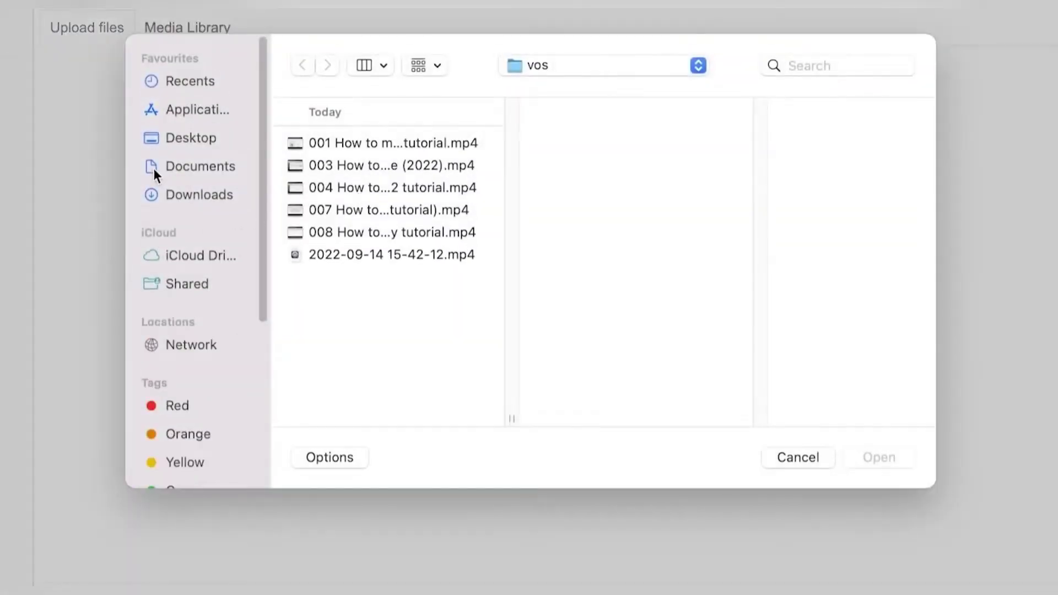
pyautogui.click(165, 194)
pyautogui.click(333, 165)
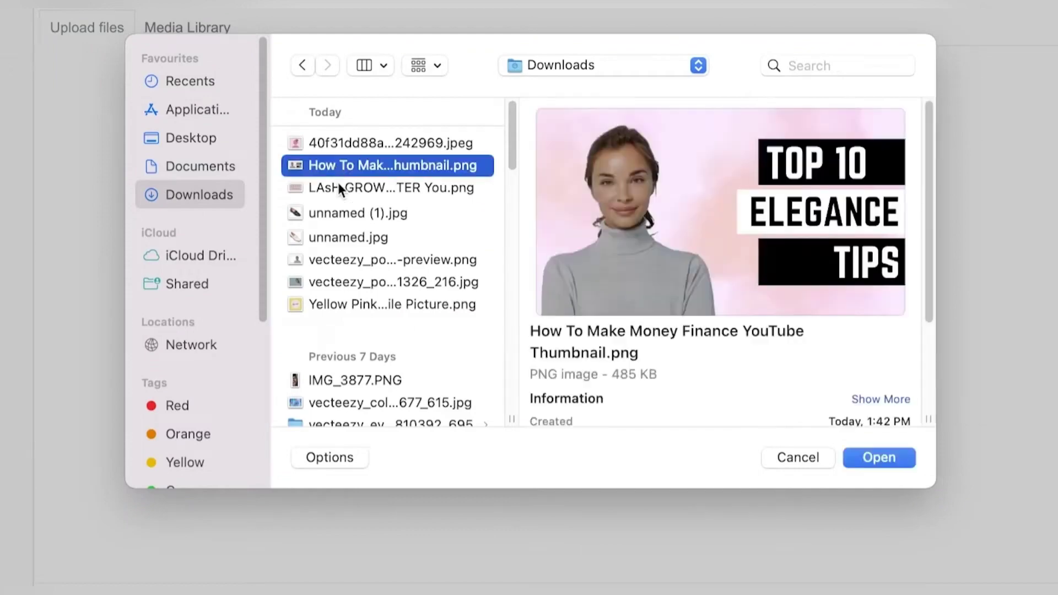
pyautogui.click(339, 186)
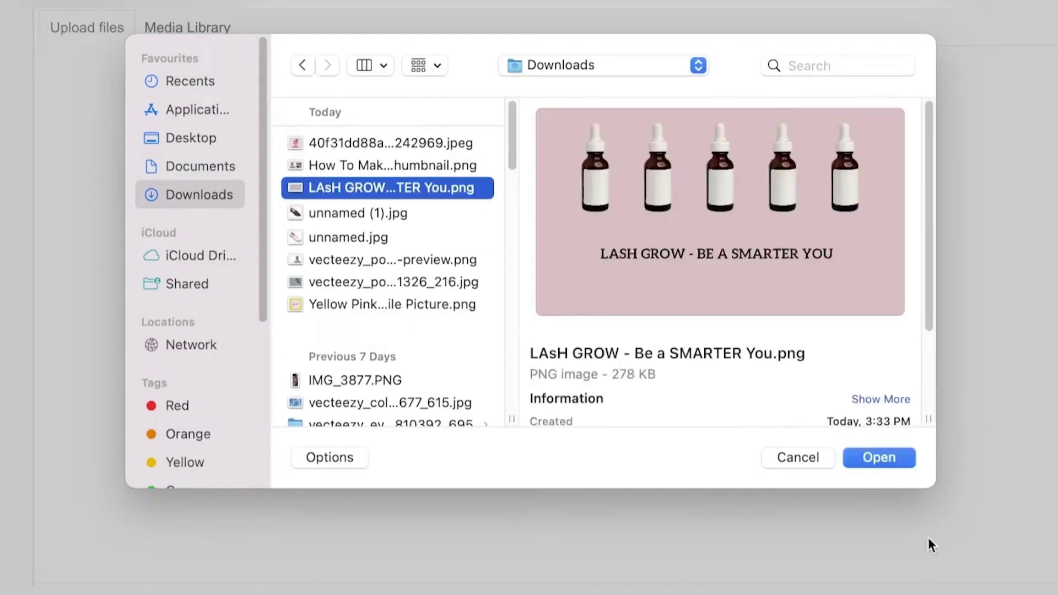
pyautogui.click(384, 238)
pyautogui.click(880, 458)
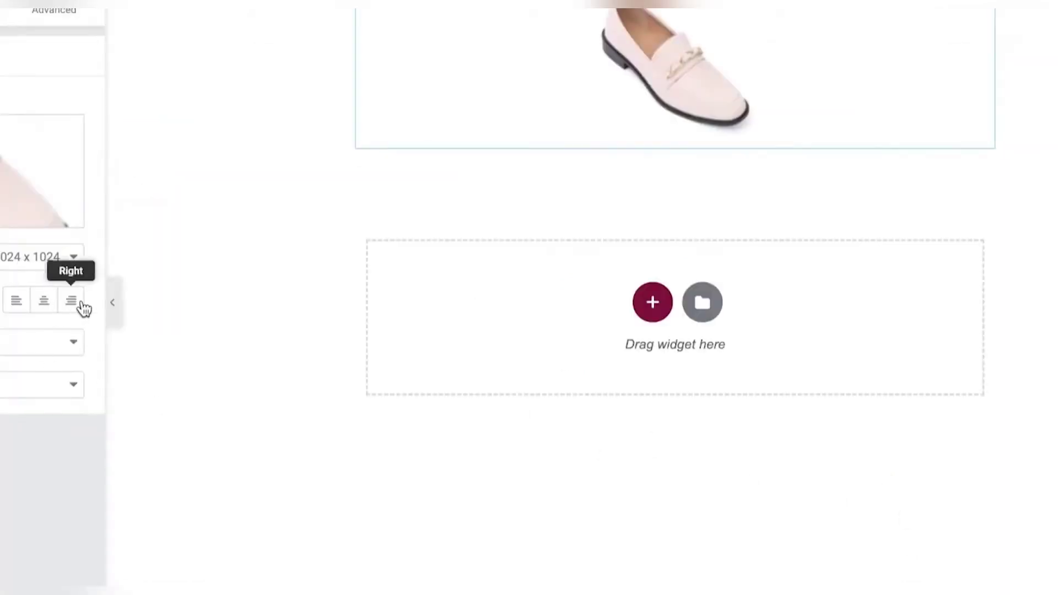
pyautogui.scroll(4, 931, 149)
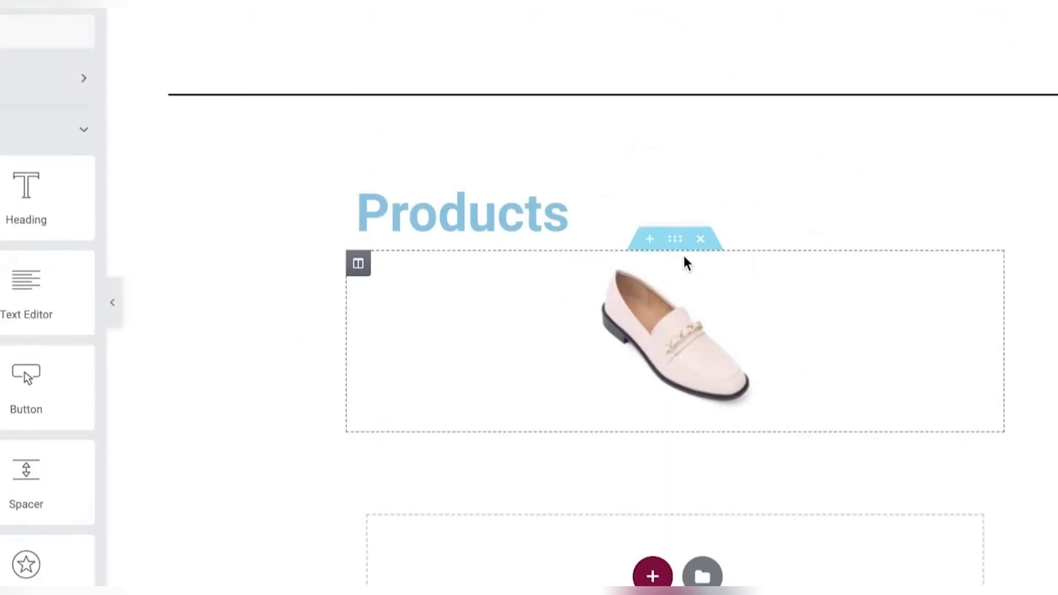
# Scroll through the live All Products page, then follow the Fashion 360 title link home.
pyautogui.scroll(-10, 15, 333)
pyautogui.scroll(10, 43, 339)
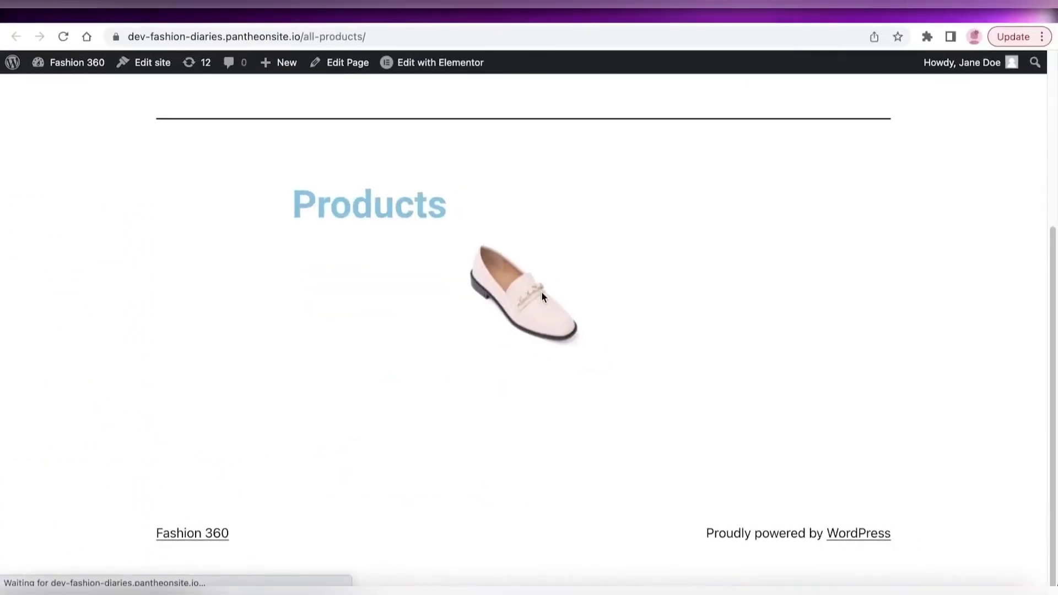
pyautogui.scroll(5, 561, 295)
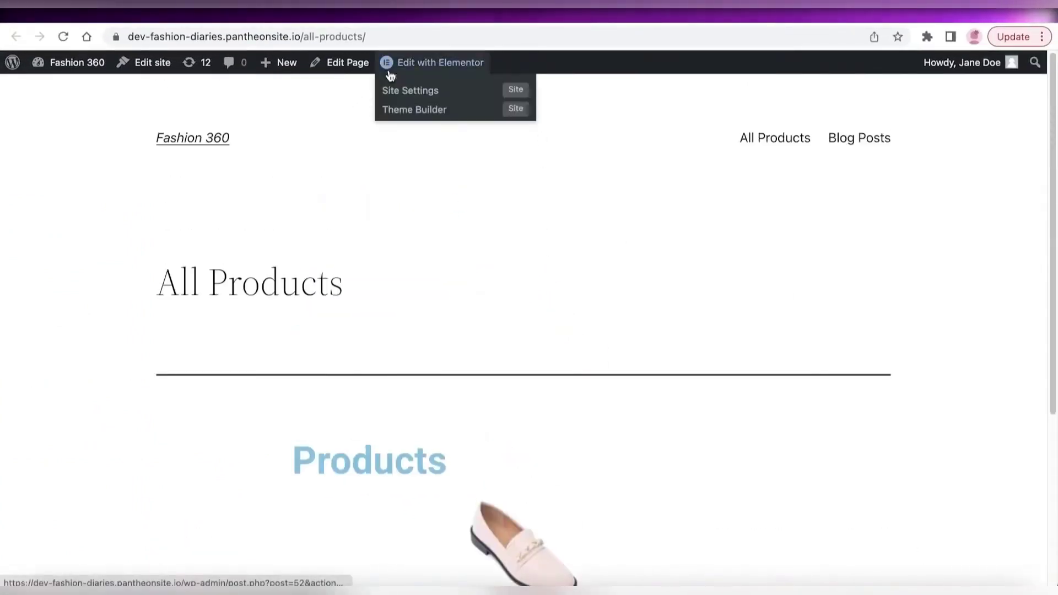
pyautogui.scroll(-5, 525, 299)
pyautogui.scroll(5, 499, 316)
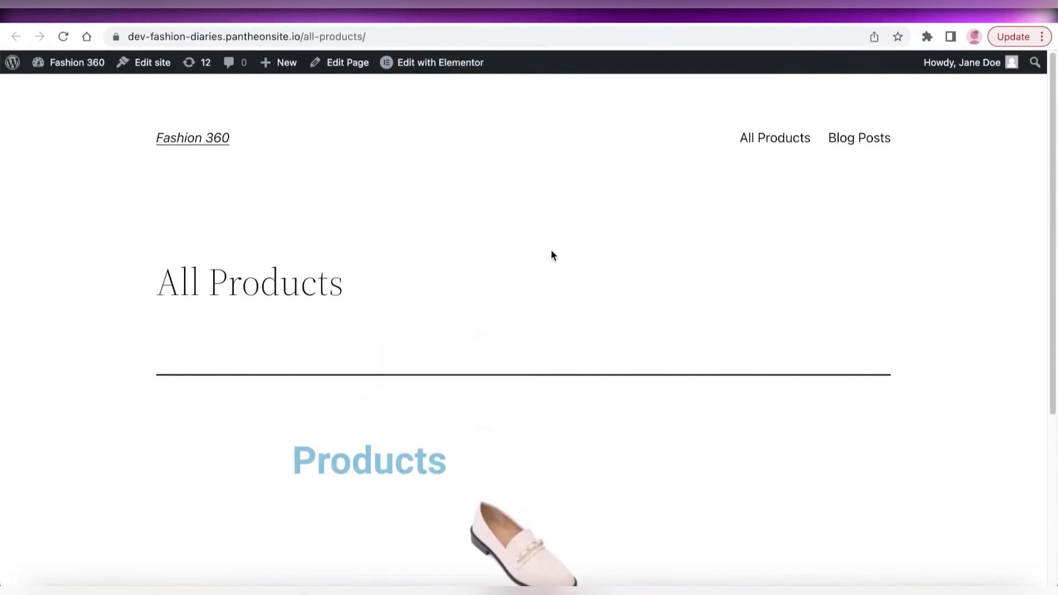
pyautogui.click(182, 139)
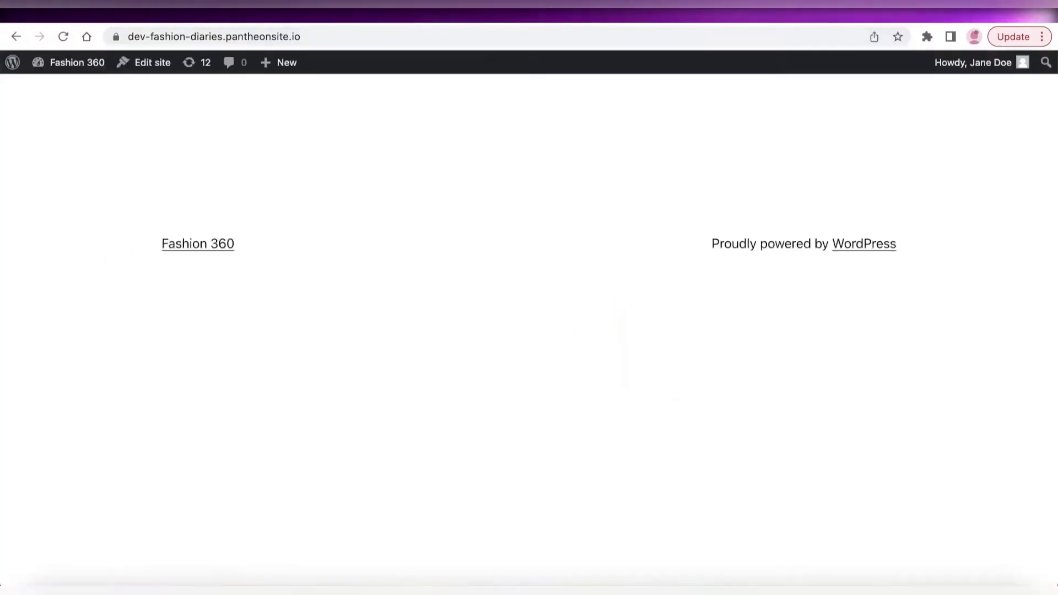
# From the admin Pages list, add a new page, Elementor #58, and open it in Elementor.
pyautogui.click(18, 66)
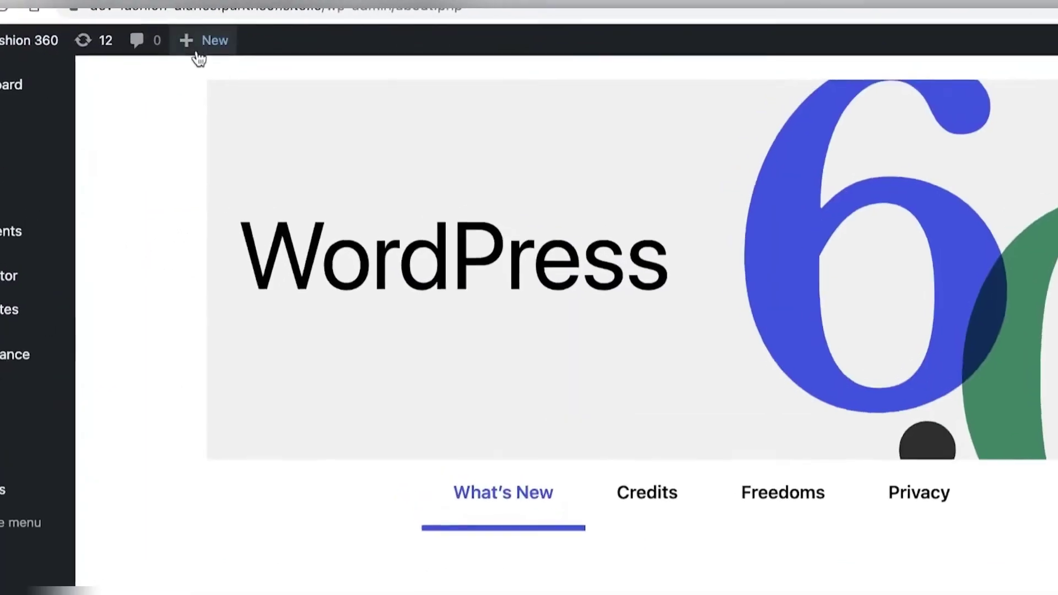
pyautogui.moveTo(199, 48)
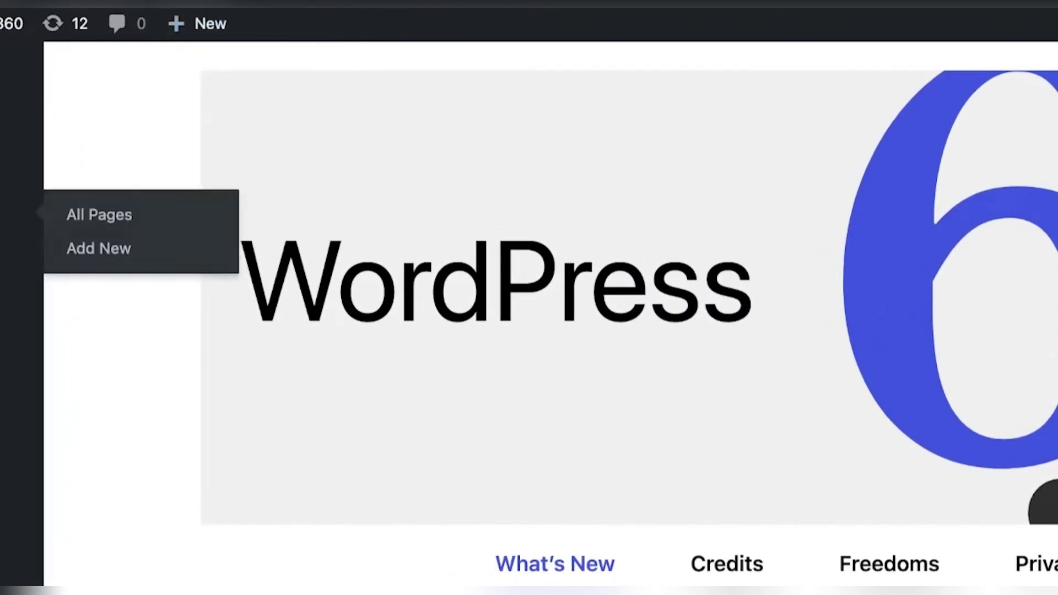
pyautogui.click(22, 214)
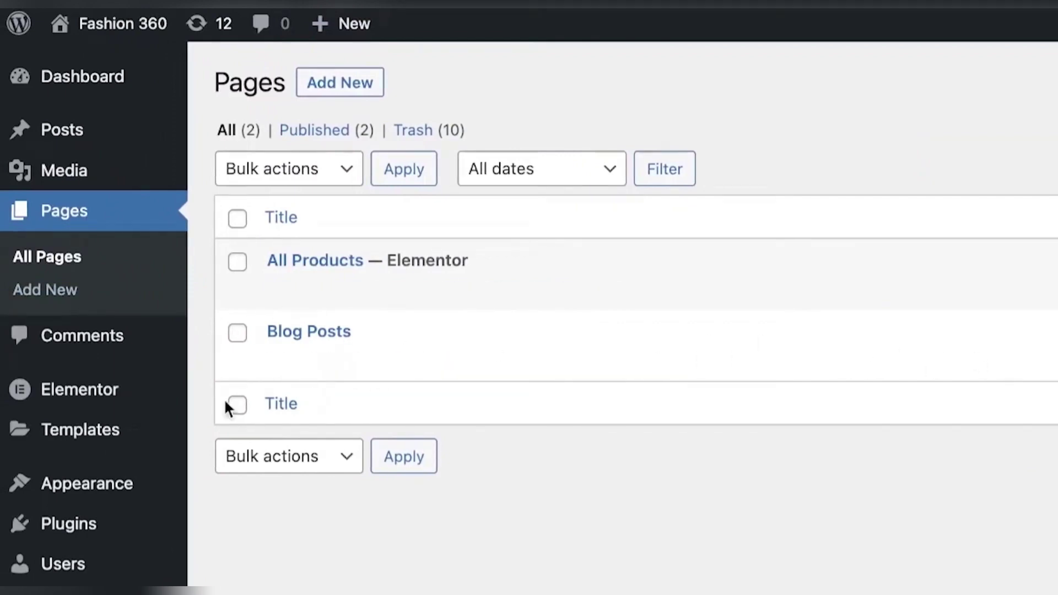
pyautogui.click(369, 82)
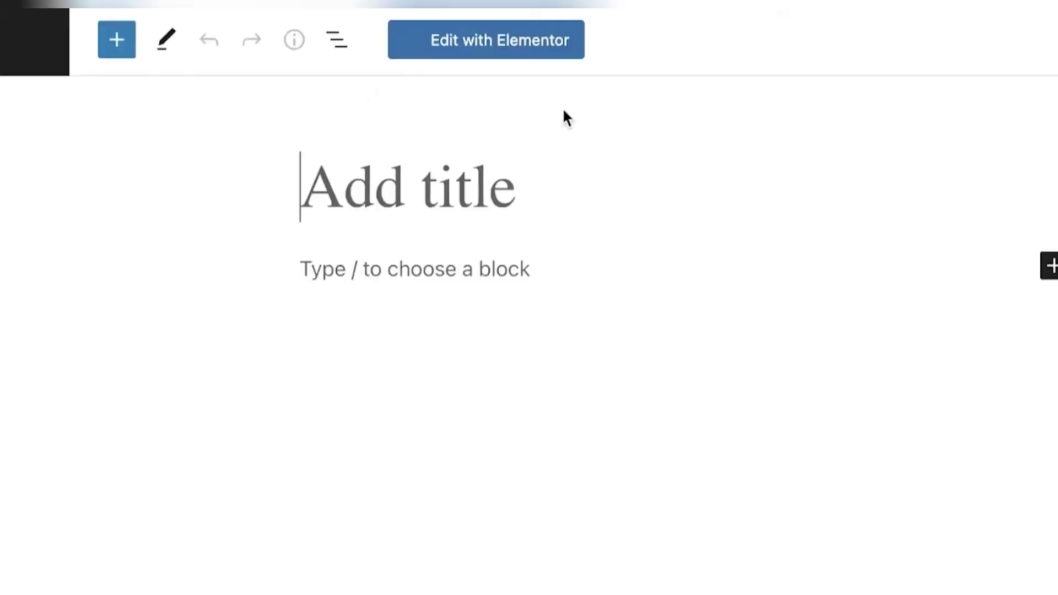
pyautogui.click(532, 43)
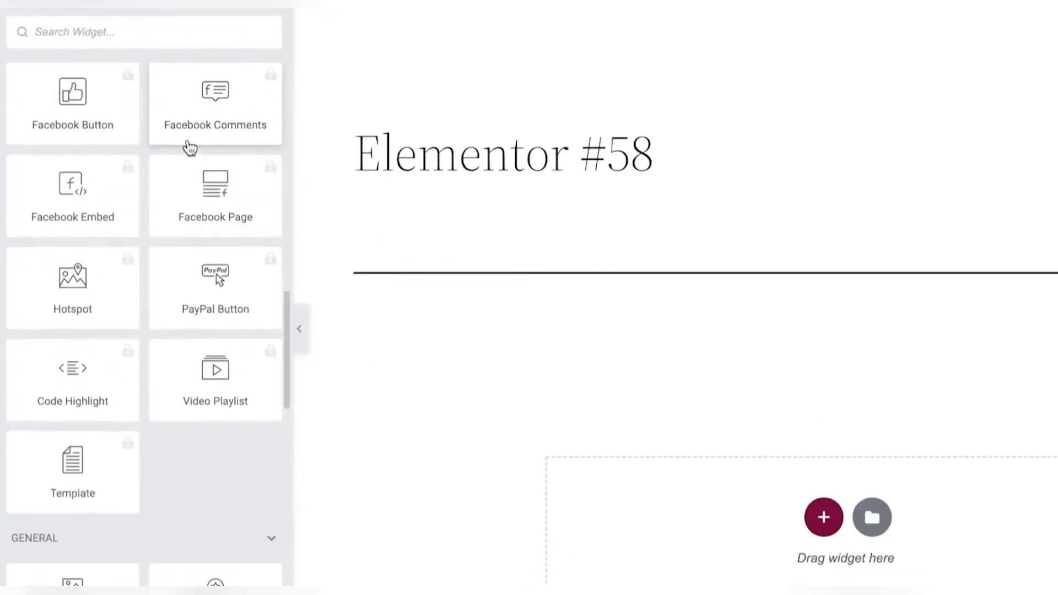
# Drop a Heading widget into the empty section and paste in 'Black Braided Loafers'.
pyautogui.scroll(2, 733, 210)
pyautogui.scroll(-5, 449, 310)
pyautogui.scroll(-10, 172, 421)
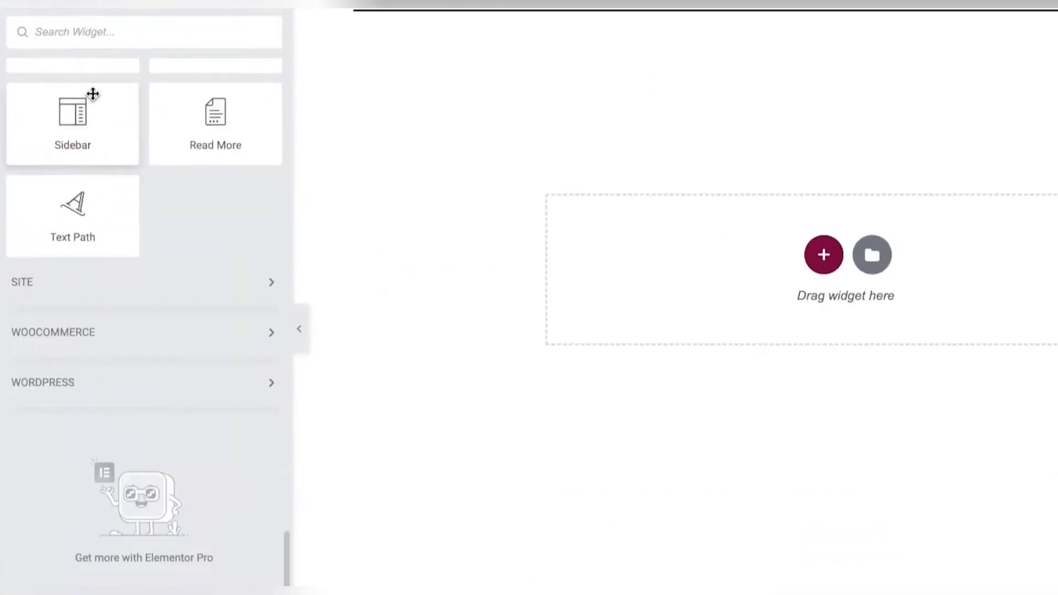
pyautogui.scroll(15, 105, 166)
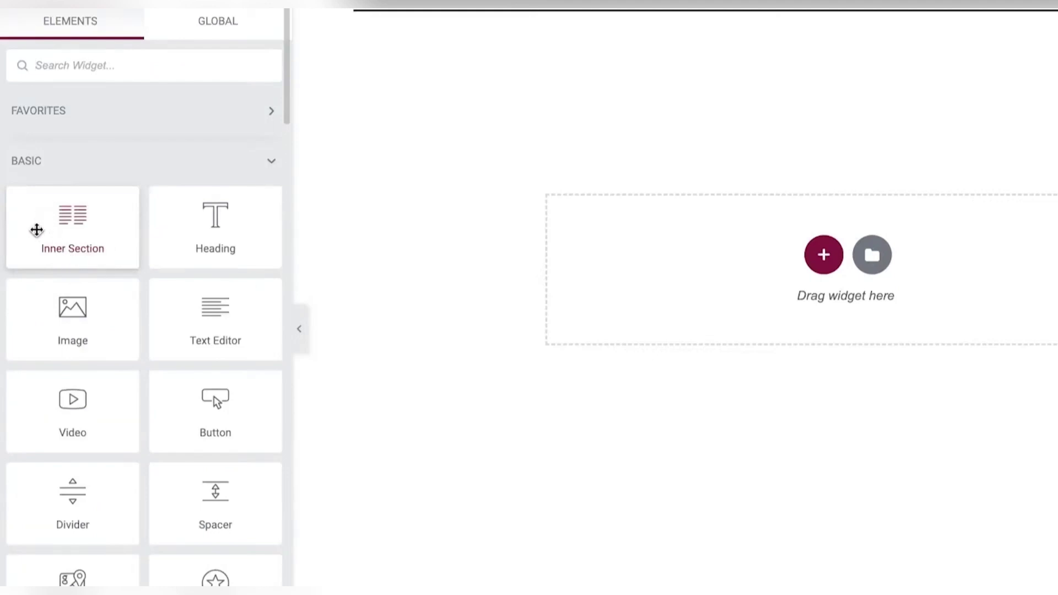
pyautogui.scroll(5, 453, 221)
pyautogui.scroll(-4, 453, 221)
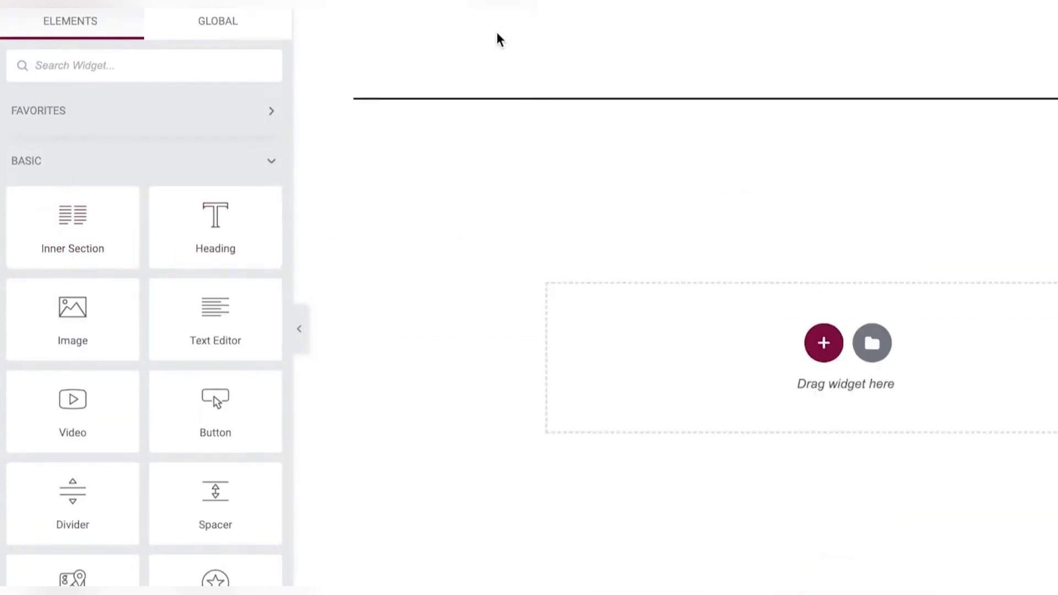
pyautogui.scroll(1, 498, 36)
pyautogui.scroll(-3, 496, 80)
pyautogui.moveTo(189, 246); pyautogui.dragTo(675, 291)
pyautogui.tripleClick(758, 146)
pyautogui.write('Black Braided Loafers')
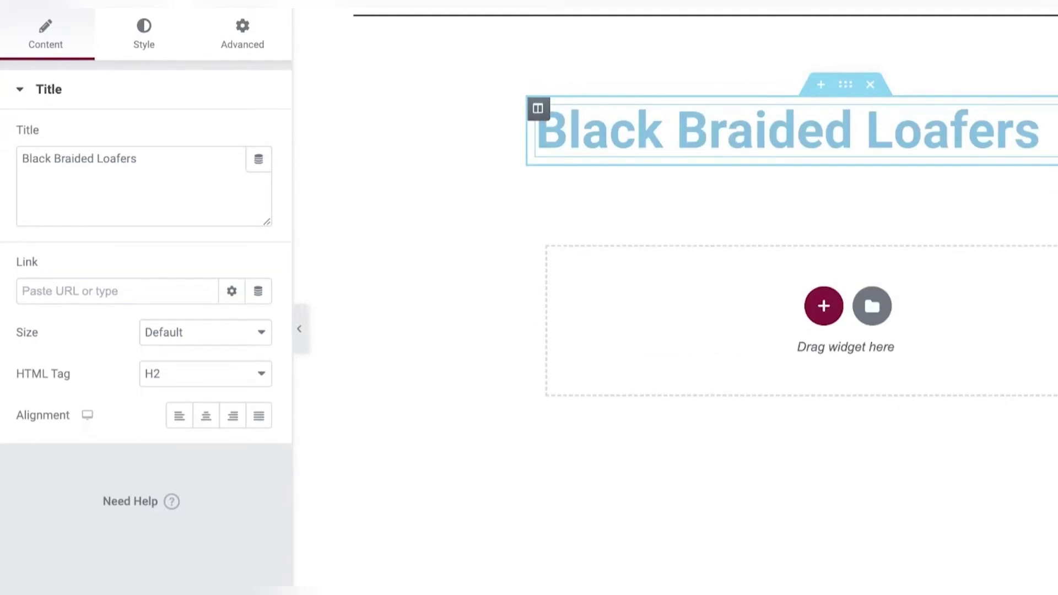
pyautogui.click(168, 285)
# Set the heading size to Large.
pyautogui.click(176, 334)
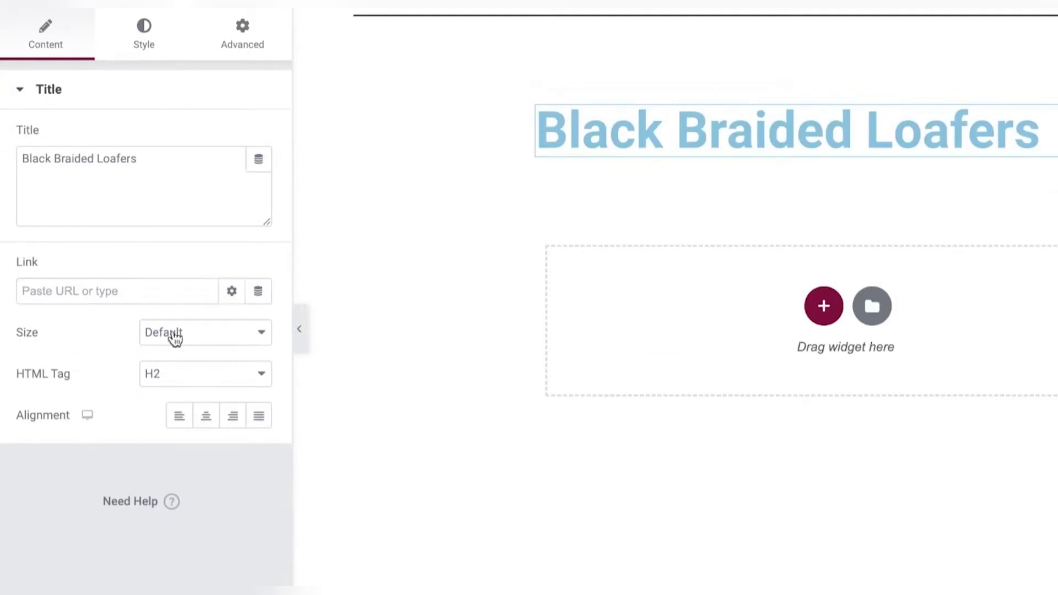
pyautogui.click(176, 351)
pyautogui.click(191, 332)
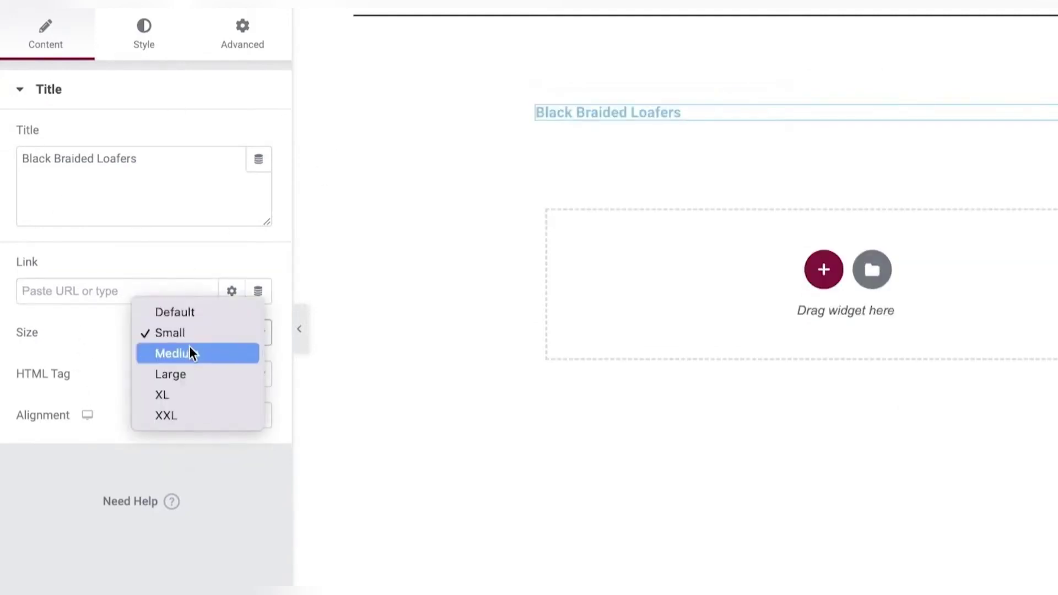
pyautogui.click(189, 349)
pyautogui.click(202, 336)
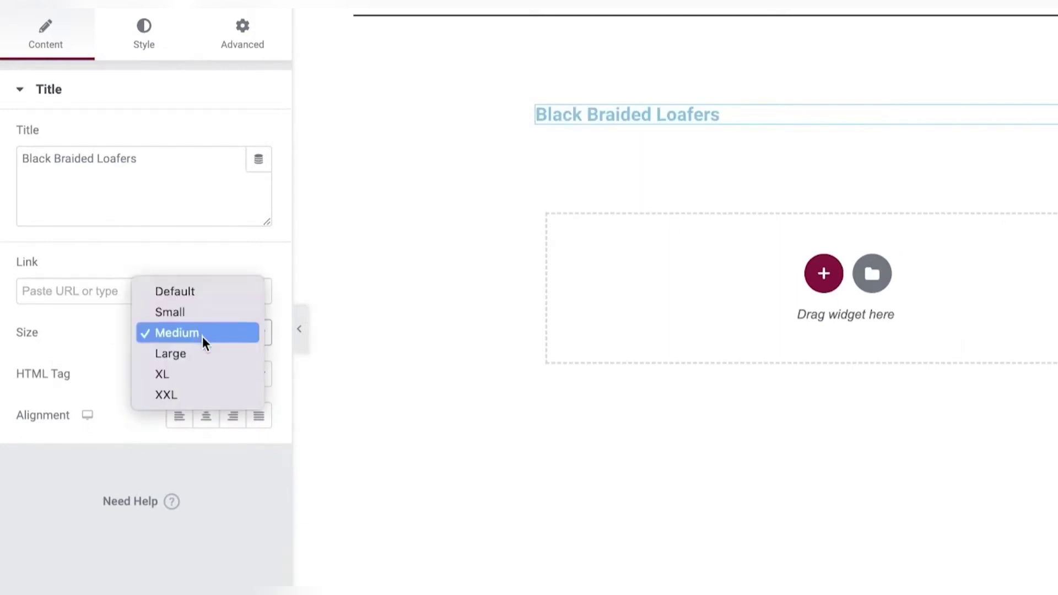
pyautogui.click(171, 353)
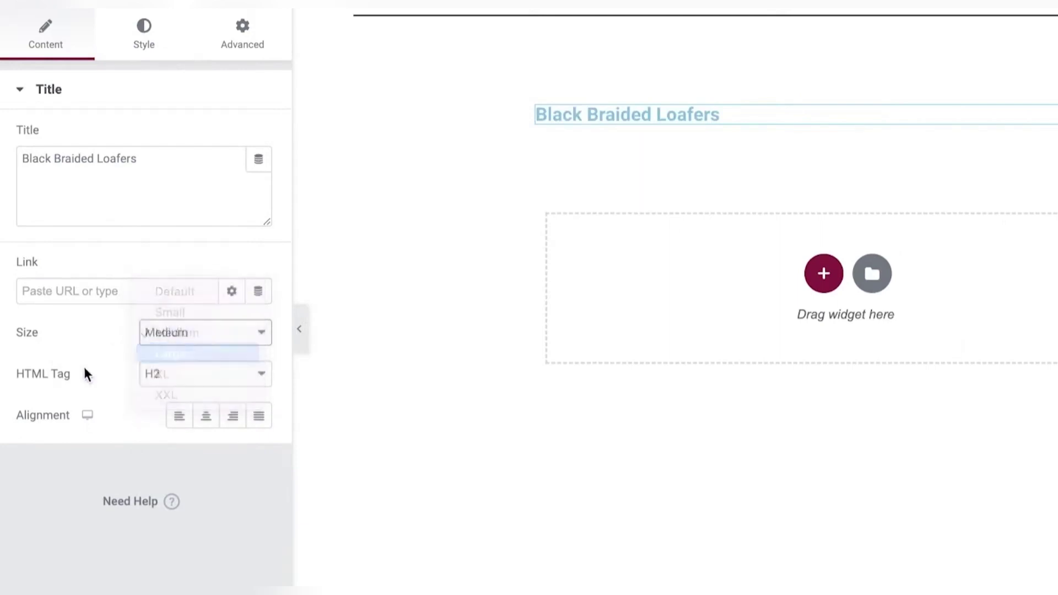
# Set the heading text colour to #000000 and look over its typography settings.
pyautogui.click(146, 34)
pyautogui.click(256, 138)
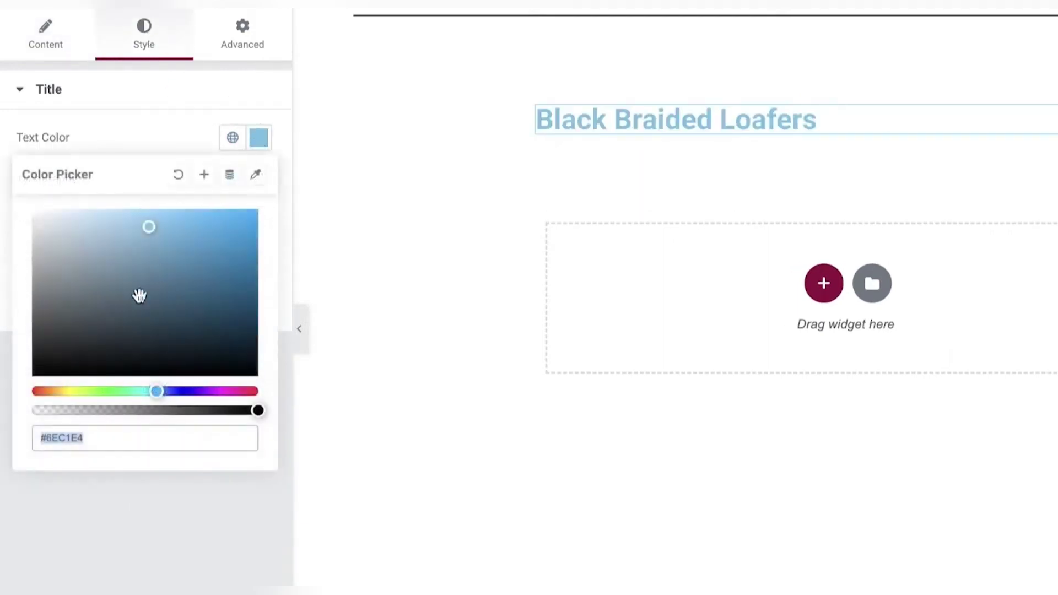
pyautogui.write('#000000')
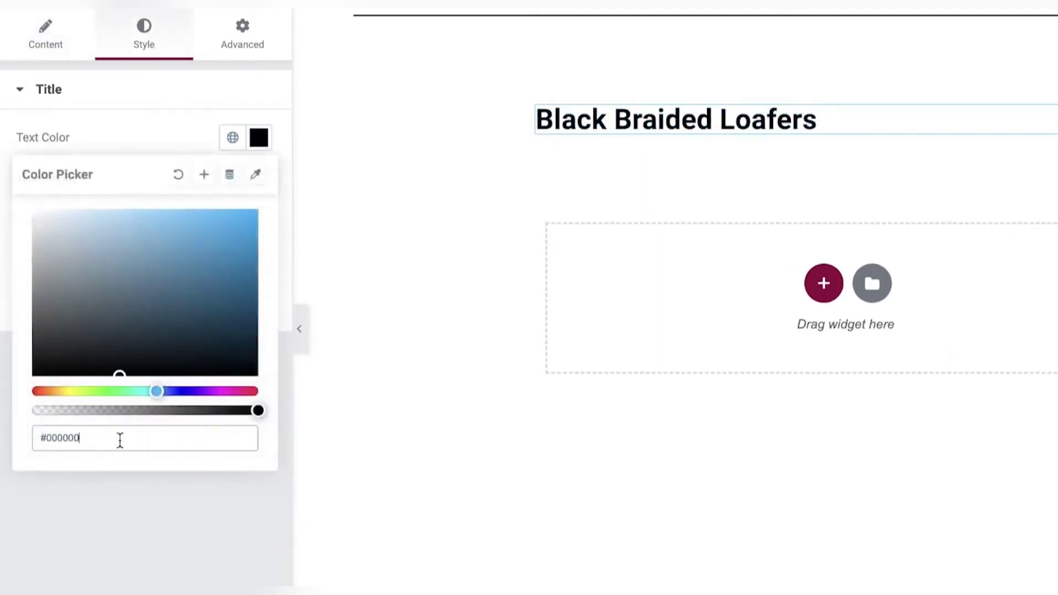
pyautogui.click(157, 110)
pyautogui.click(161, 86)
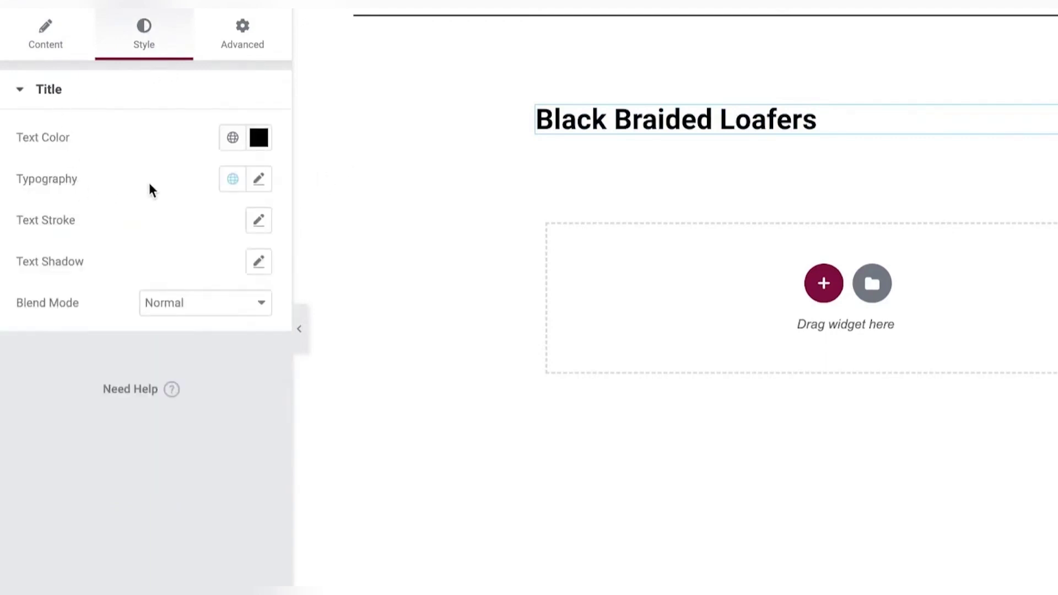
pyautogui.click(258, 181)
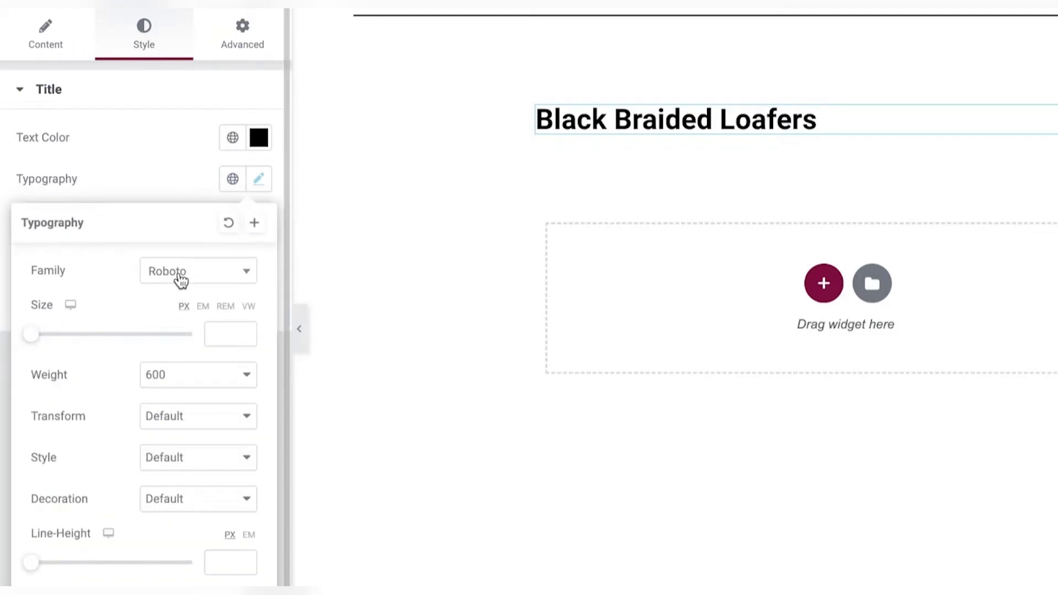
pyautogui.click(152, 168)
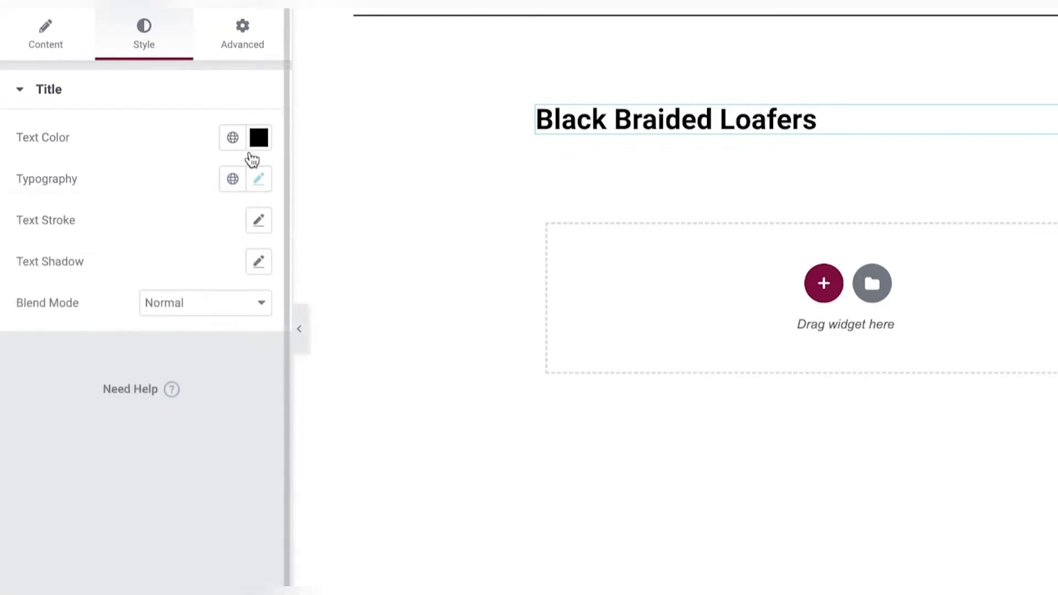
pyautogui.click(244, 51)
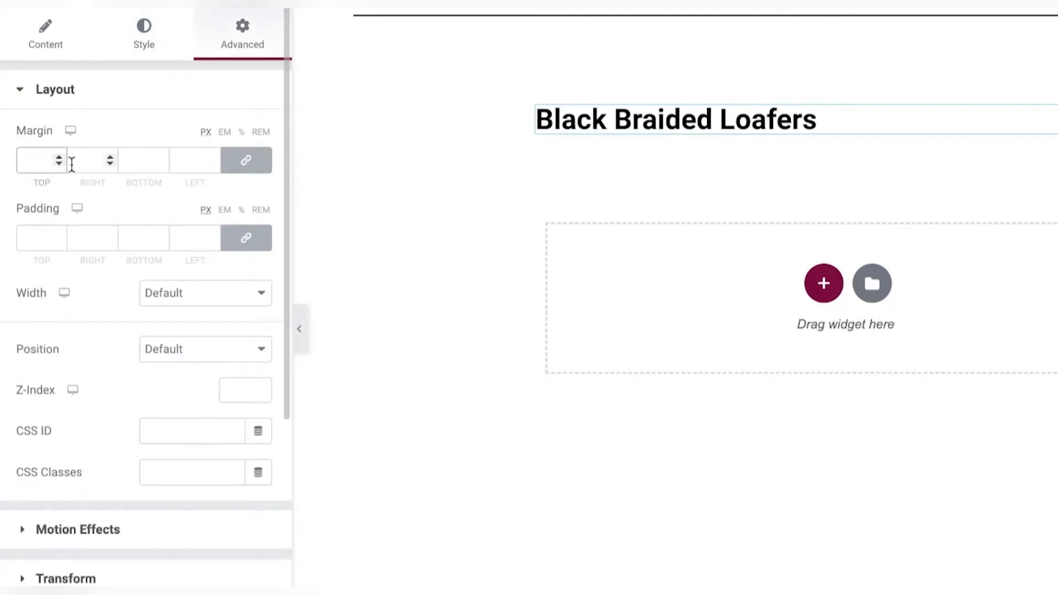
# Set the heading's margin to -54 px and its padding to 6 px on all sides.
pyautogui.click(110, 163)
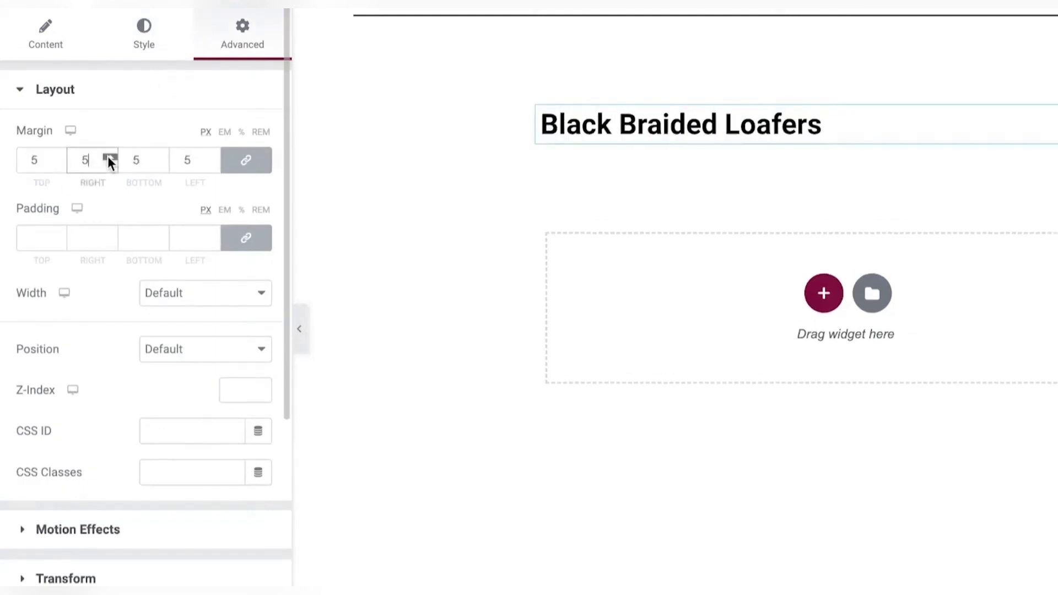
pyautogui.click(110, 163)
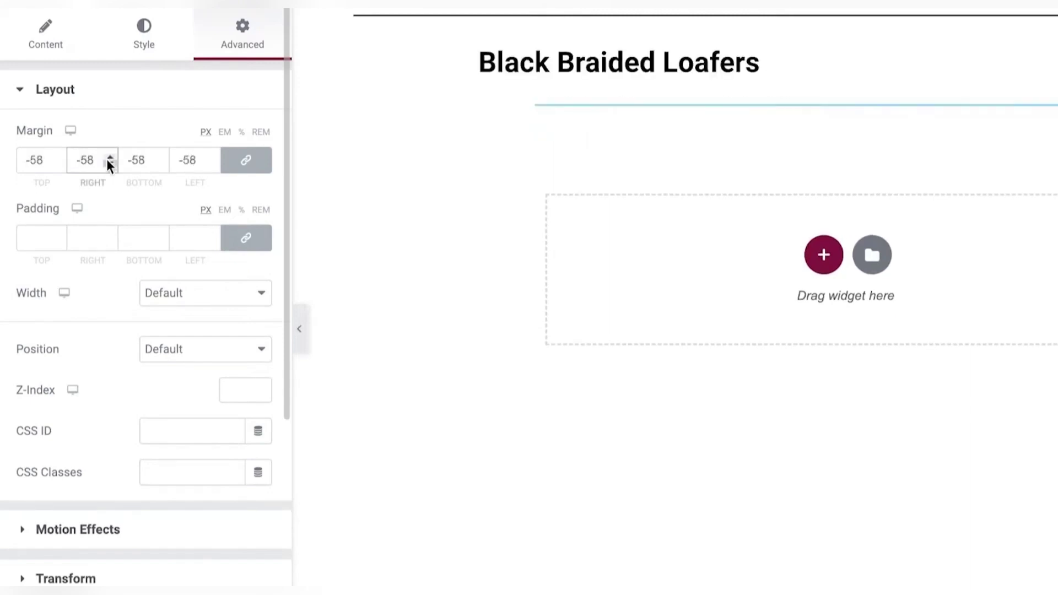
pyautogui.click(108, 157)
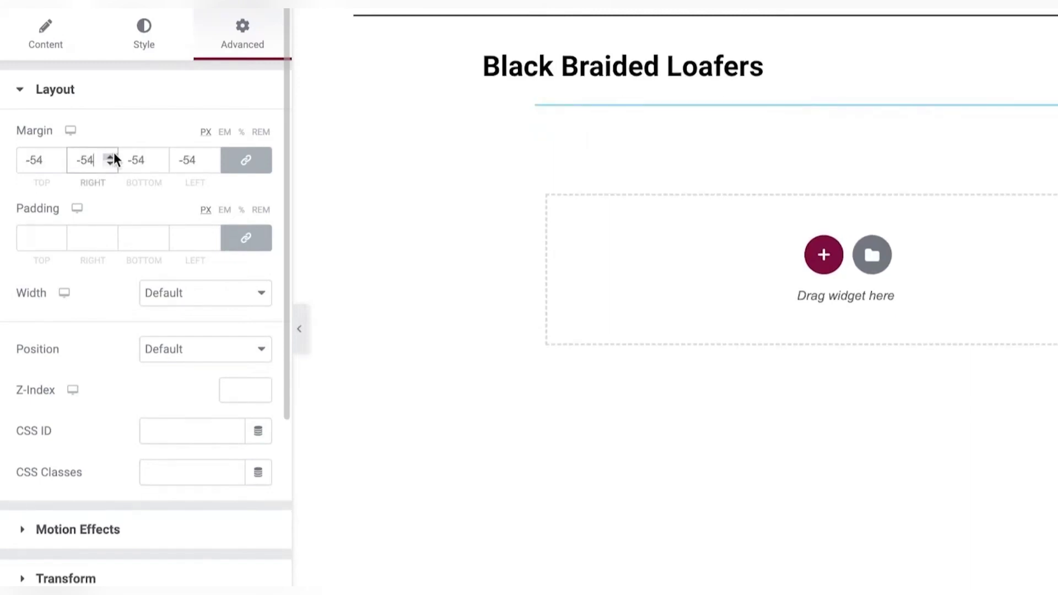
pyautogui.click(59, 236)
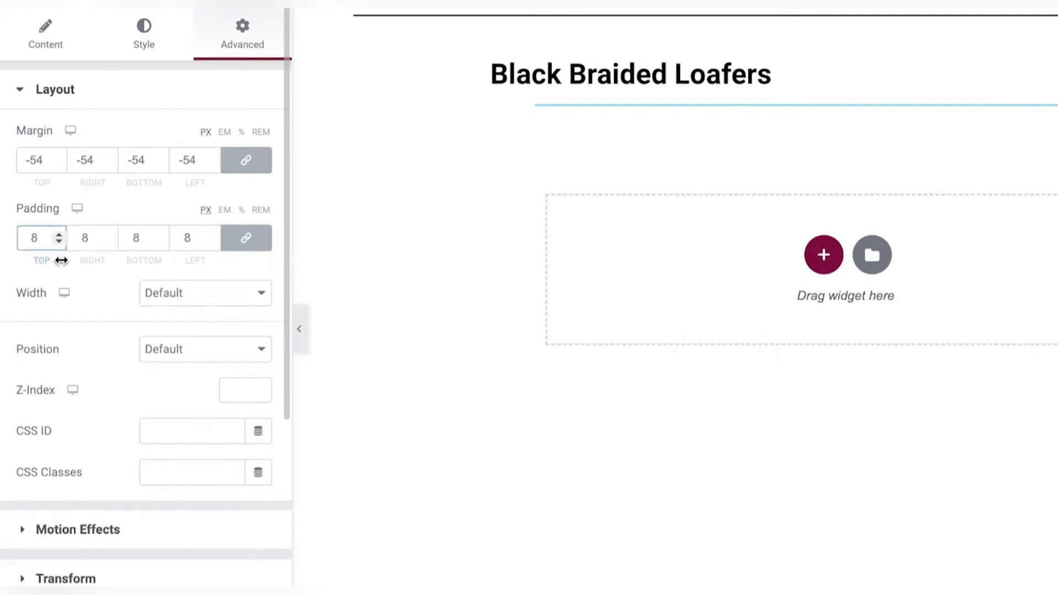
pyautogui.click(59, 242)
pyautogui.click(59, 241)
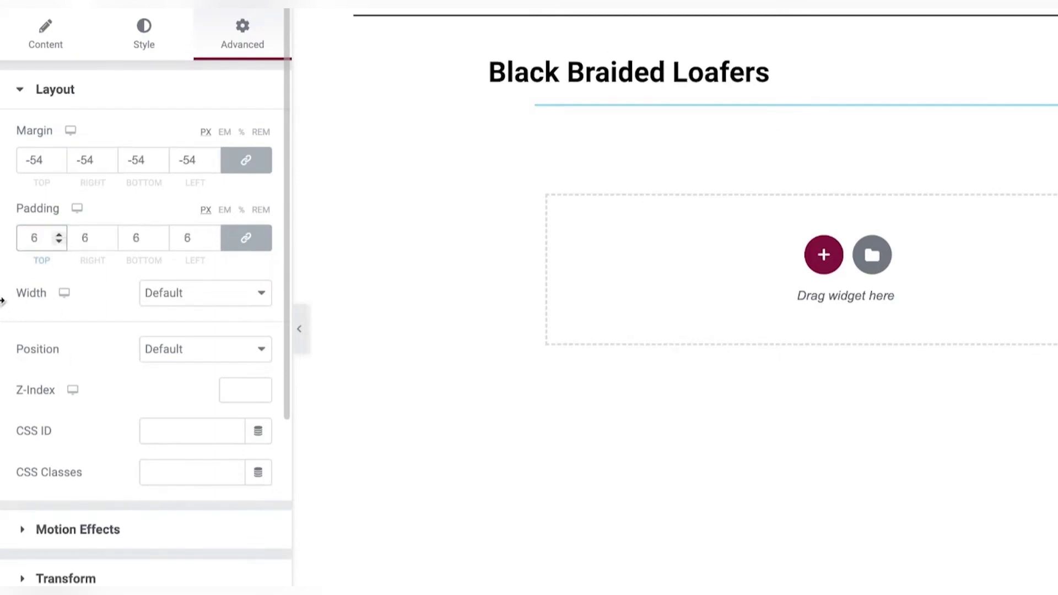
# Look through the heading's Motion Effects, Background and Border options, then deselect it on the canvas.
pyautogui.scroll(-6, 54, 322)
pyautogui.click(99, 179)
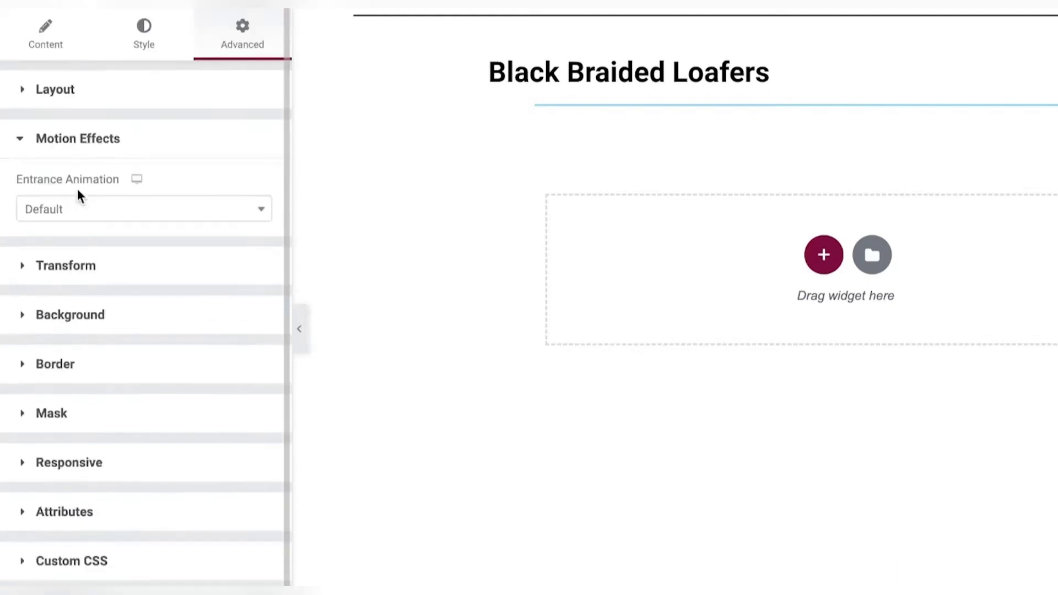
pyautogui.click(52, 142)
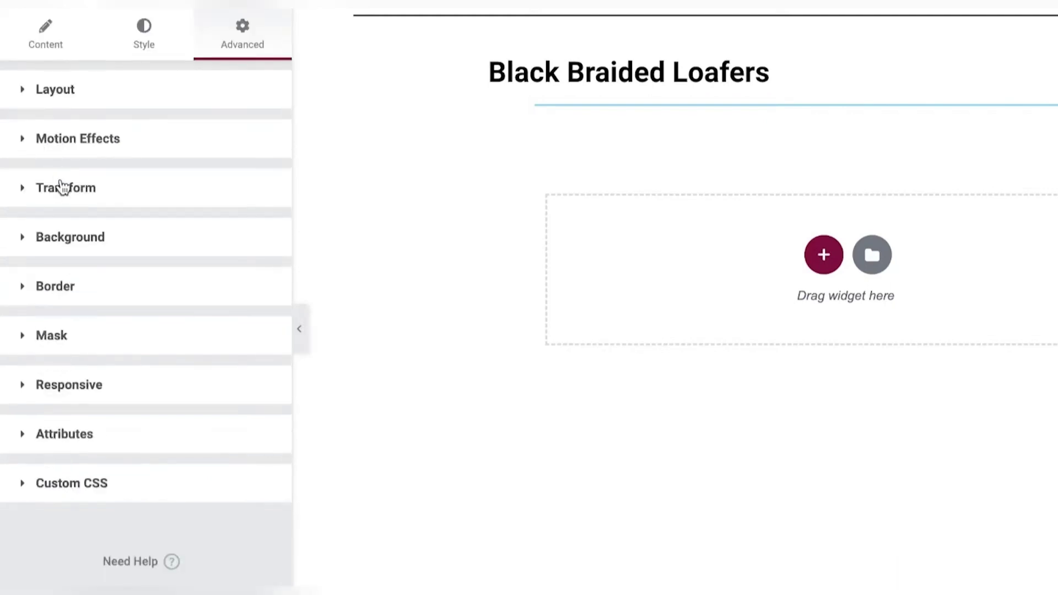
pyautogui.click(81, 240)
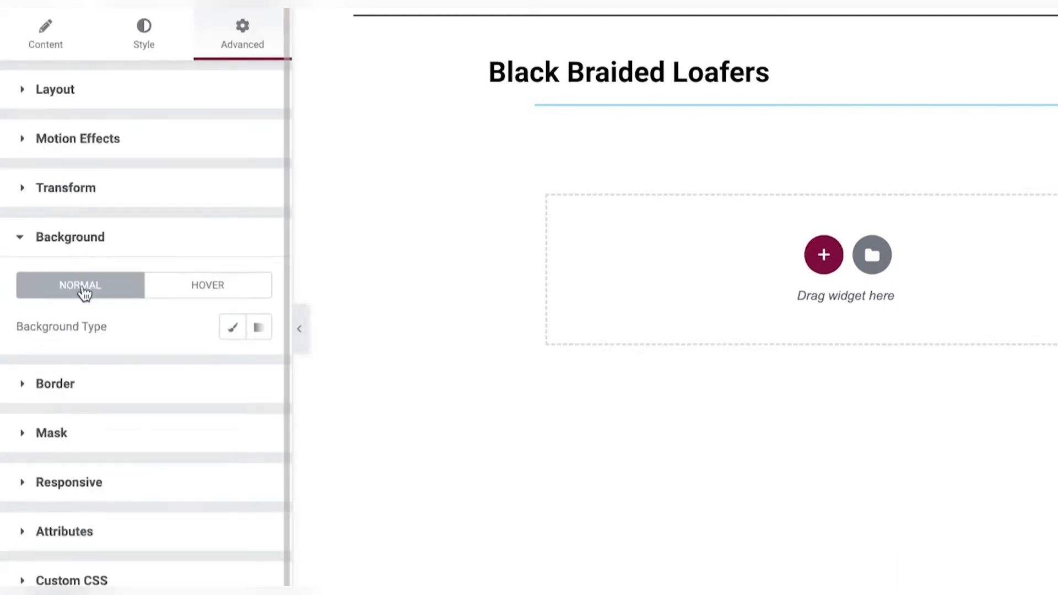
pyautogui.scroll(-2, 71, 348)
pyautogui.click(70, 317)
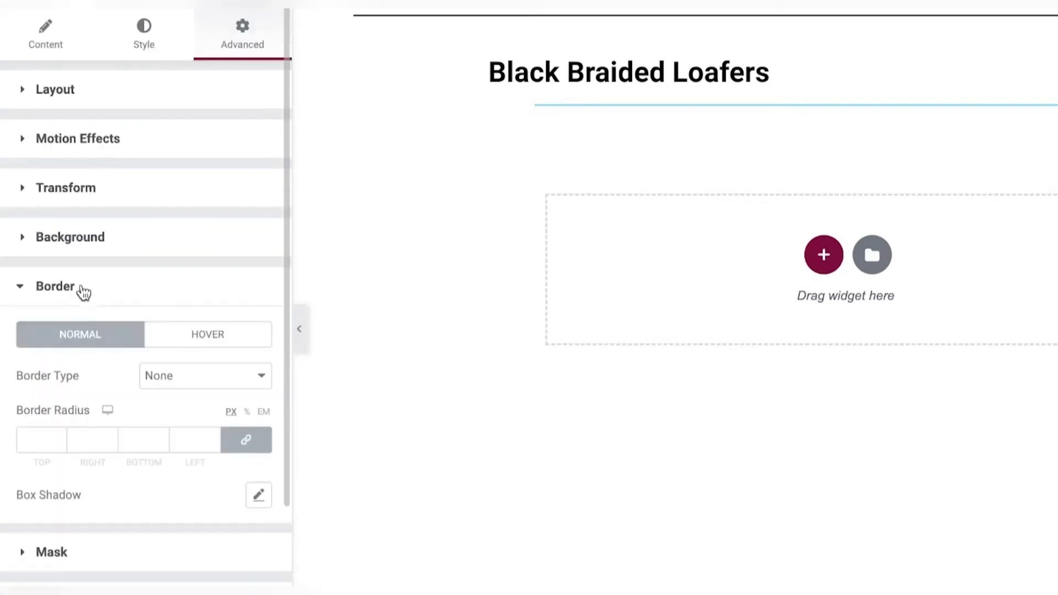
pyautogui.scroll(-3, 83, 293)
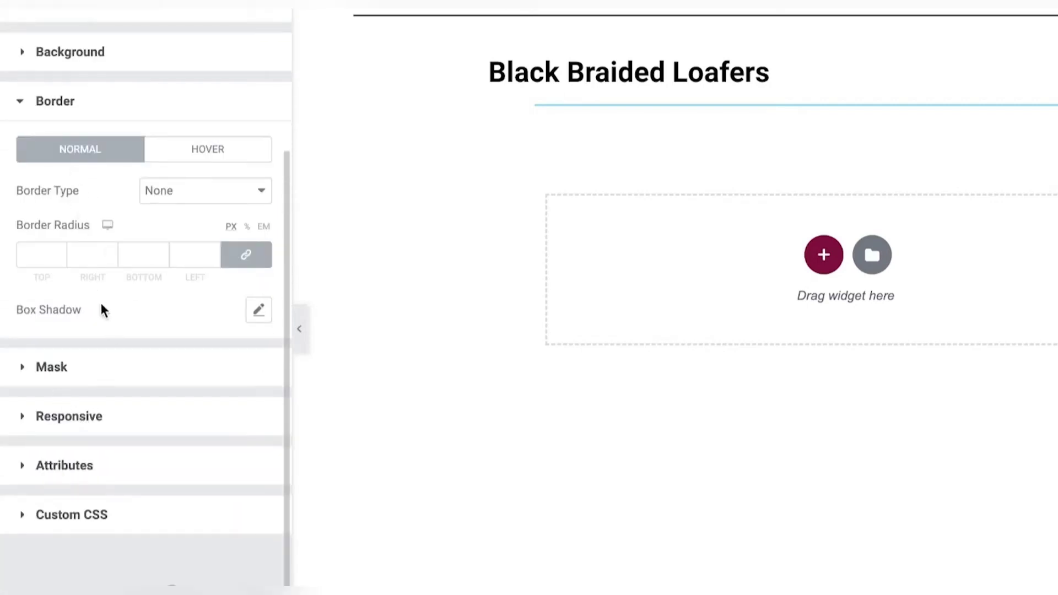
pyautogui.click(822, 252)
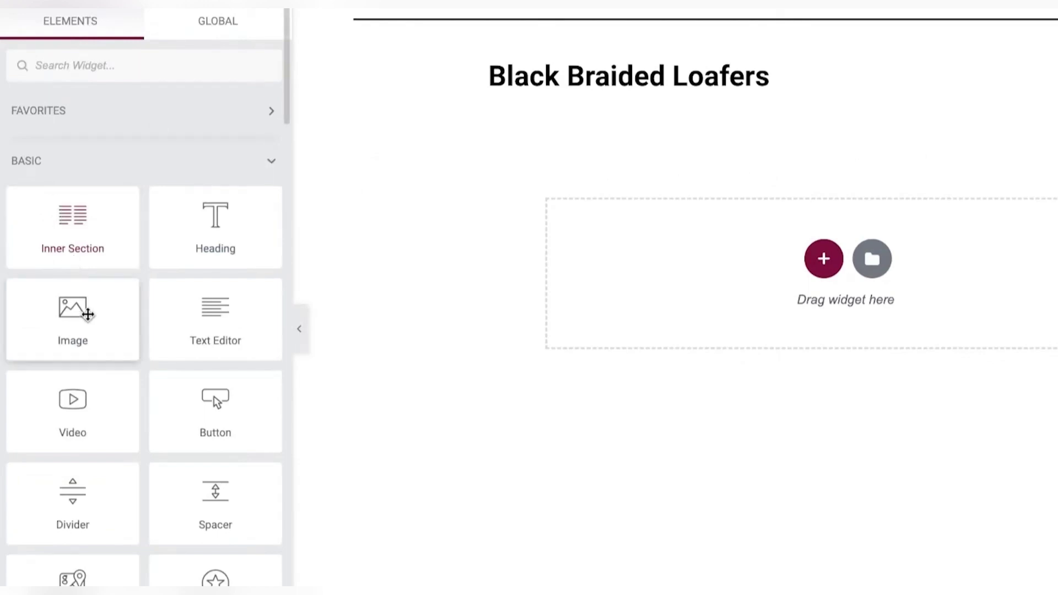
# Try dragging an image into the empty section and expand the site widgets group.
pyautogui.moveTo(83, 317); pyautogui.dragTo(116, 308)
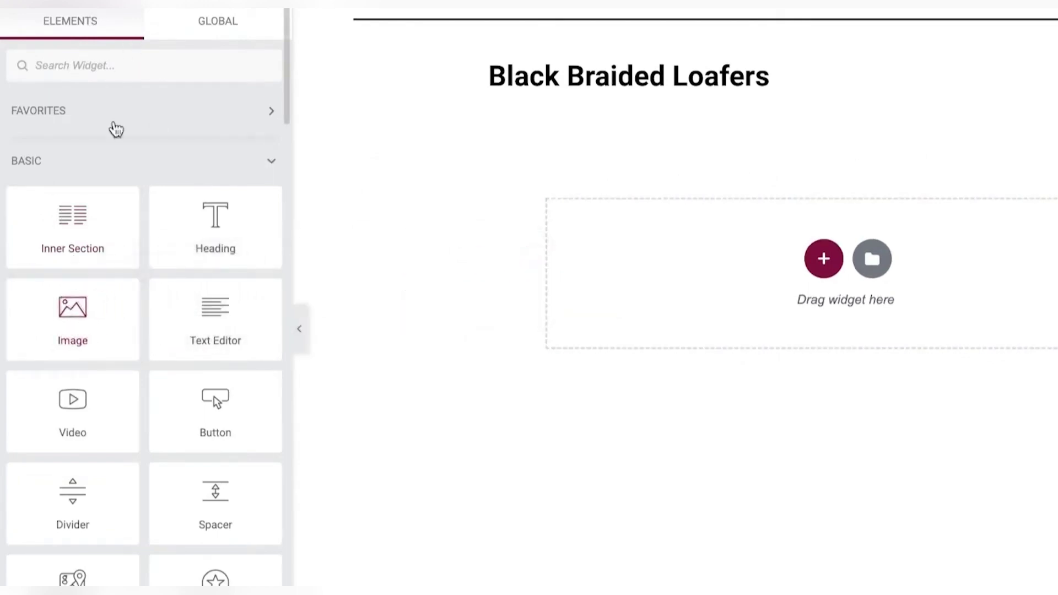
pyautogui.scroll(-10, 103, 125)
pyautogui.scroll(-15, 110, 165)
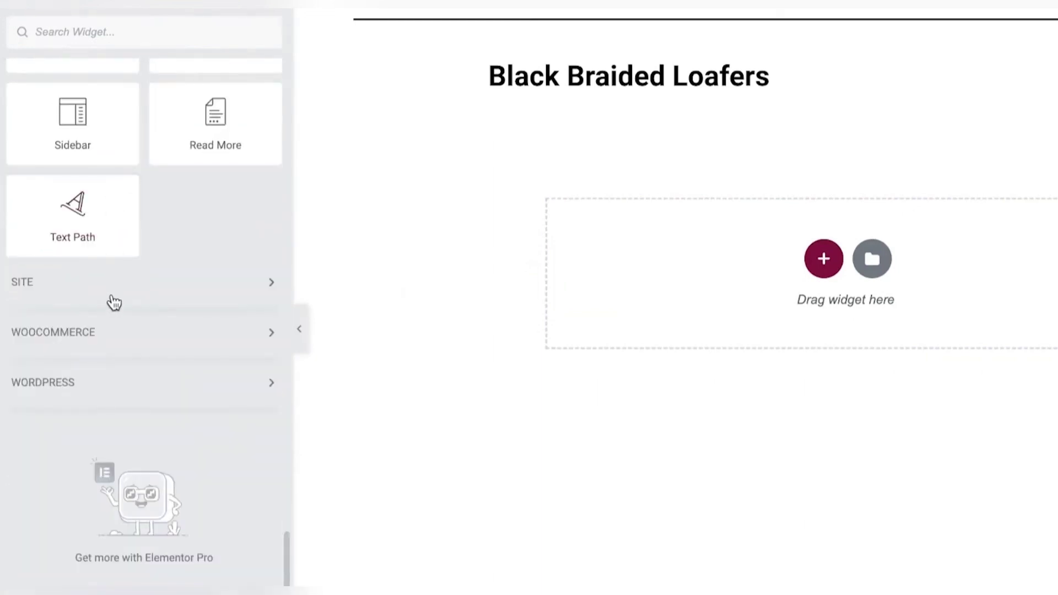
pyautogui.click(113, 300)
pyautogui.scroll(20, 143, 248)
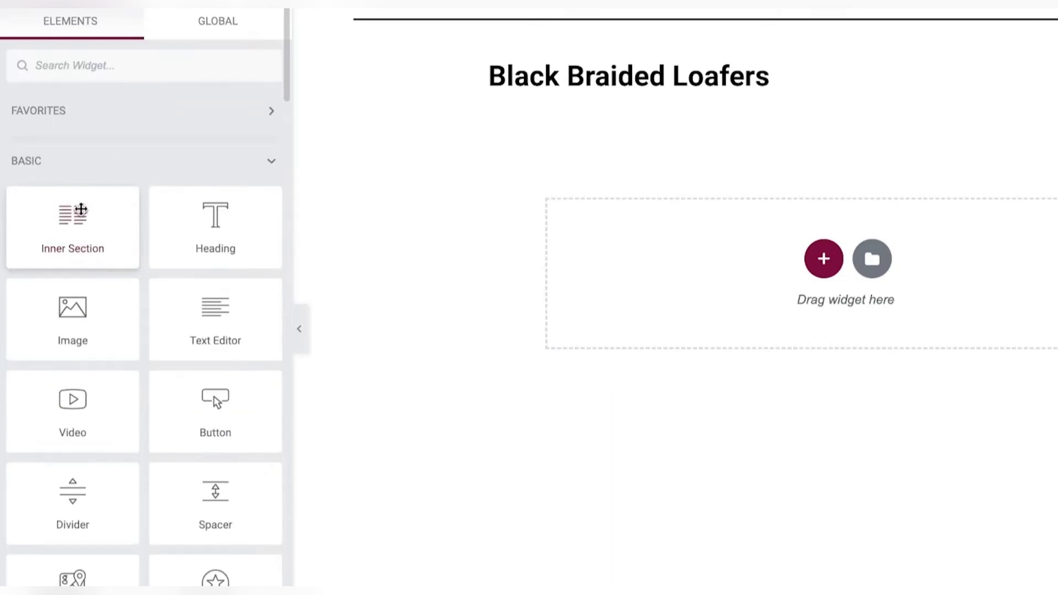
# Check the Global widgets, then go back to Elements and scroll down to the General widgets.
pyautogui.click(197, 30)
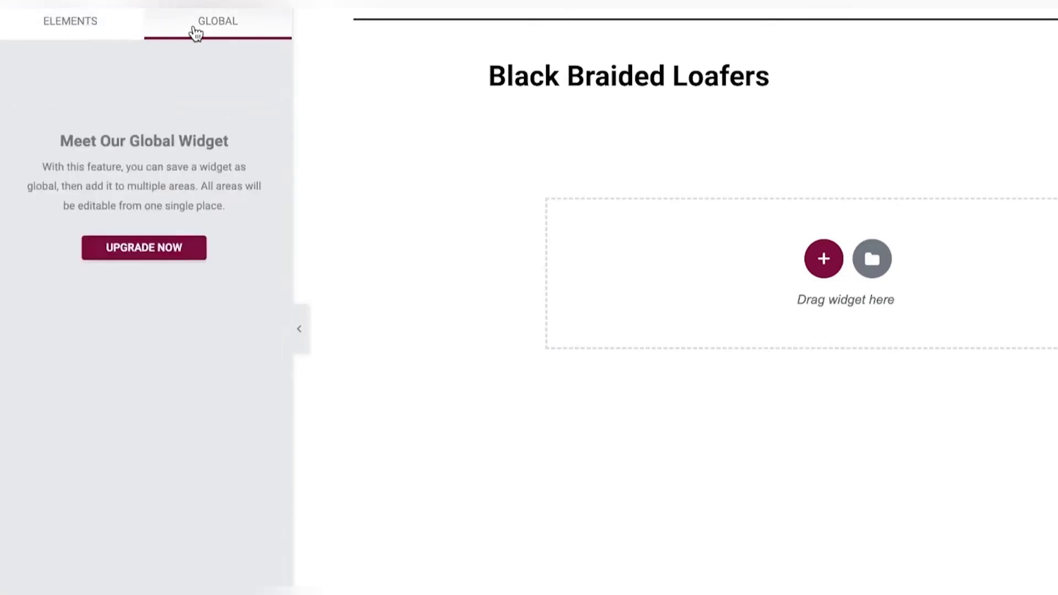
pyautogui.click(99, 33)
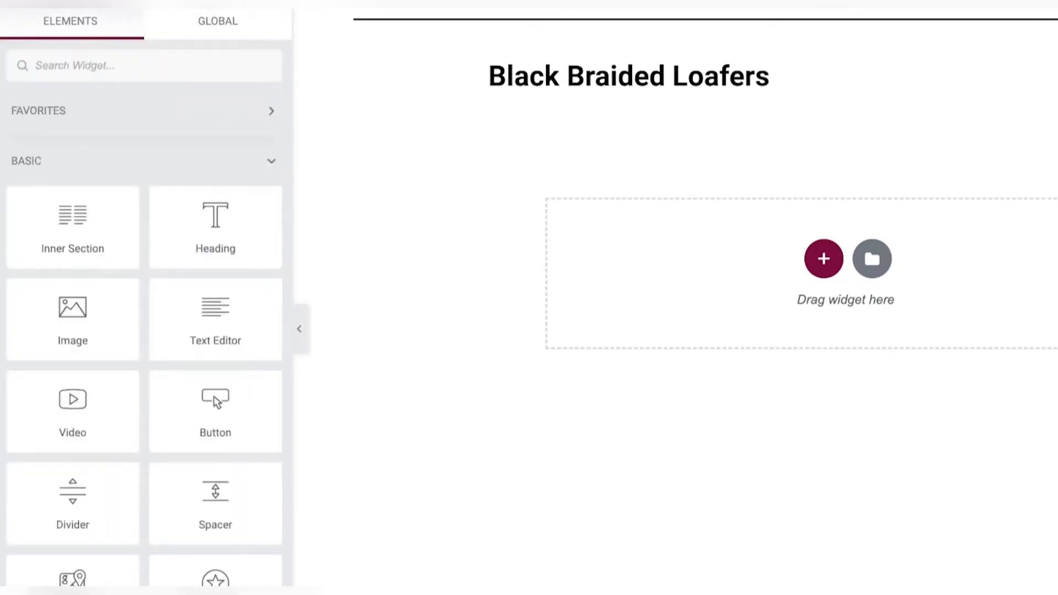
pyautogui.scroll(-6, 78, 158)
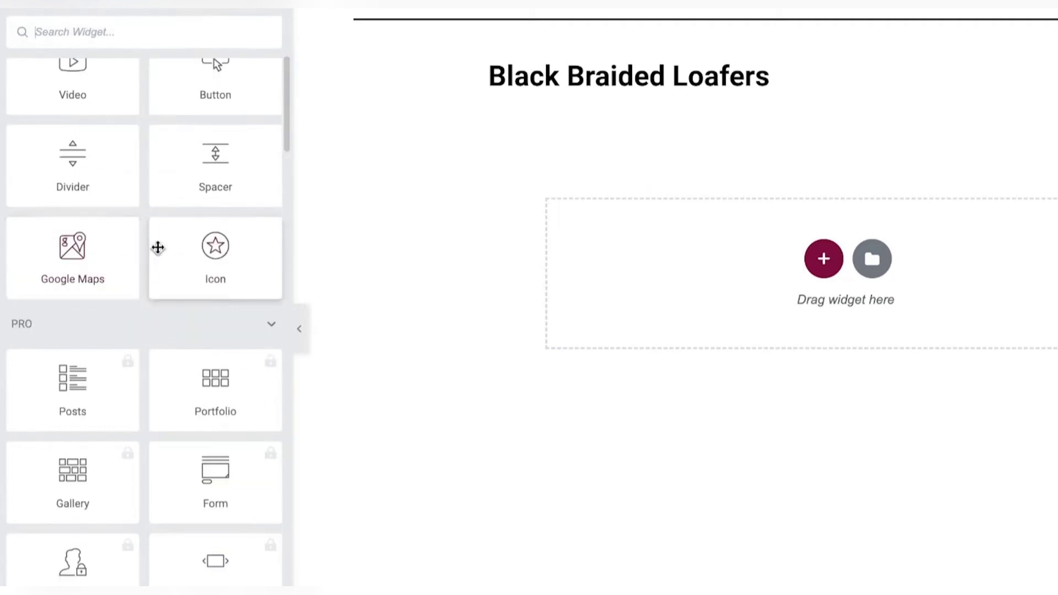
pyautogui.scroll(-7, 140, 295)
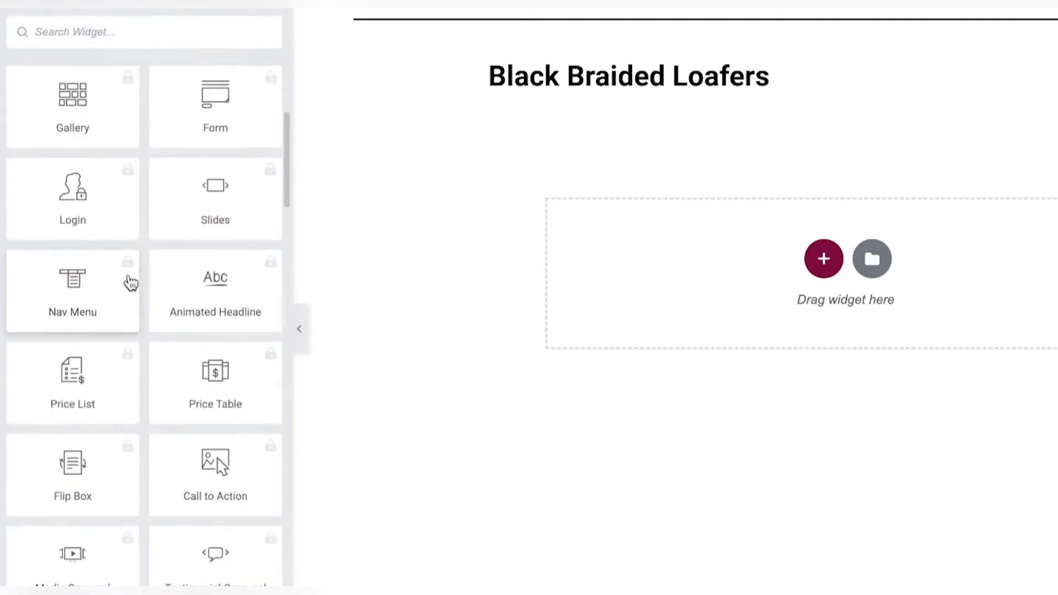
pyautogui.scroll(3, 132, 207)
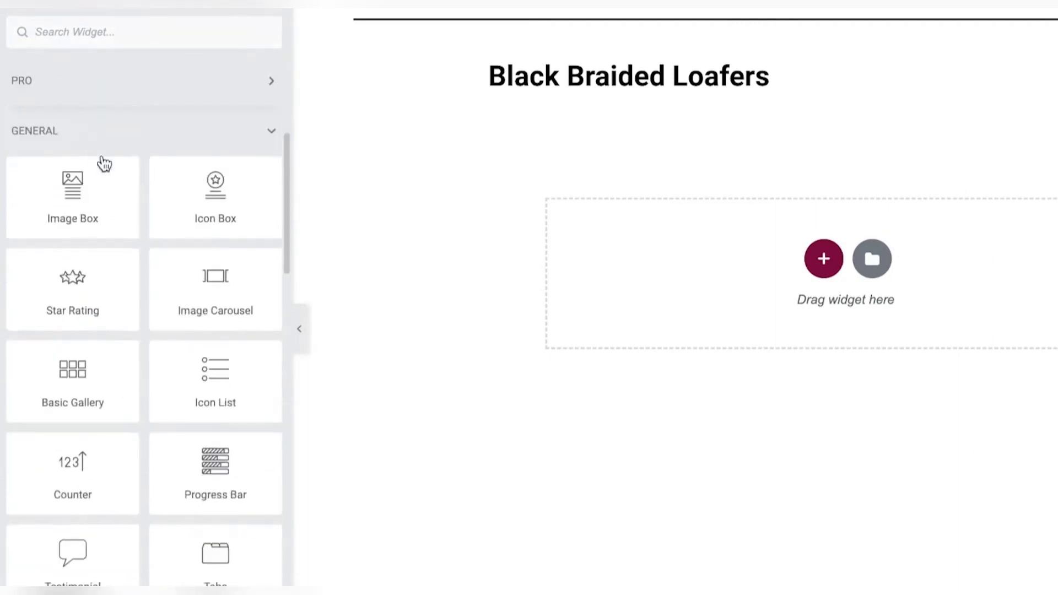
pyautogui.scroll(-1, 104, 164)
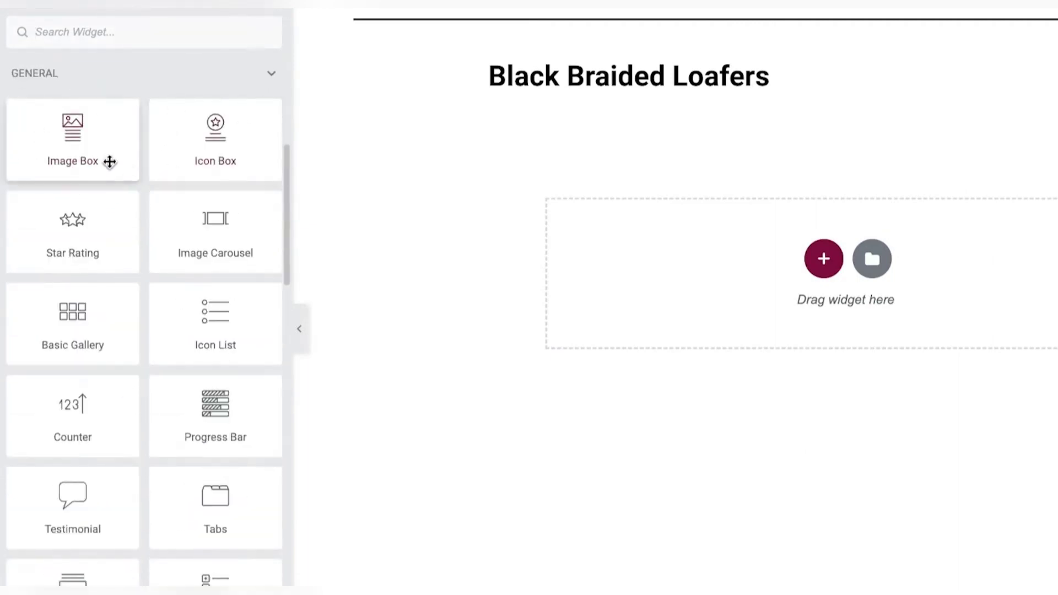
# Drop an Image Box under the heading and pick the black loafer photo in the media dialog.
pyautogui.moveTo(49, 140); pyautogui.dragTo(601, 282)
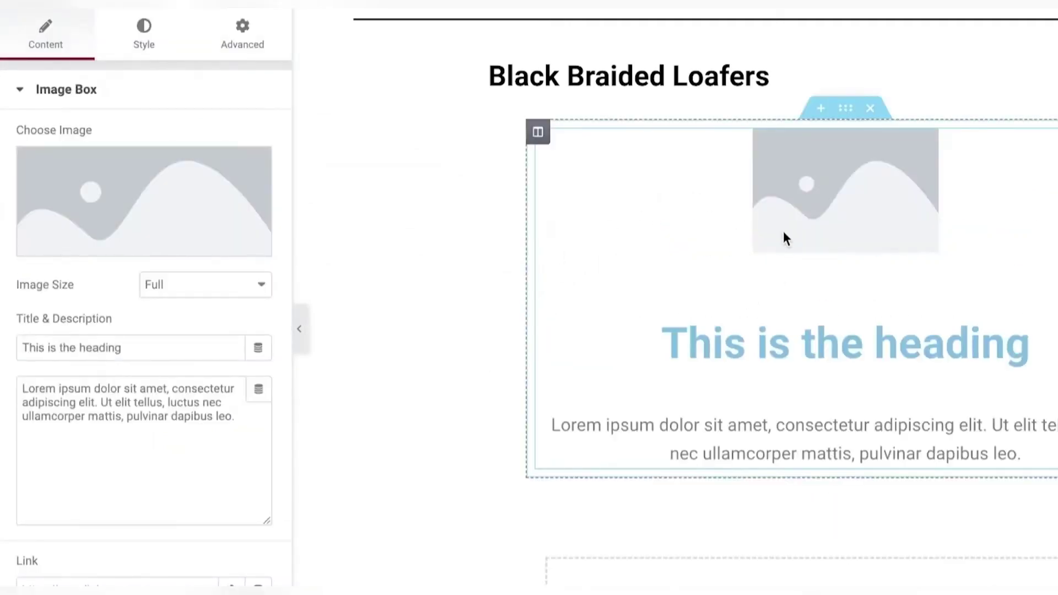
pyautogui.moveTo(193, 196)
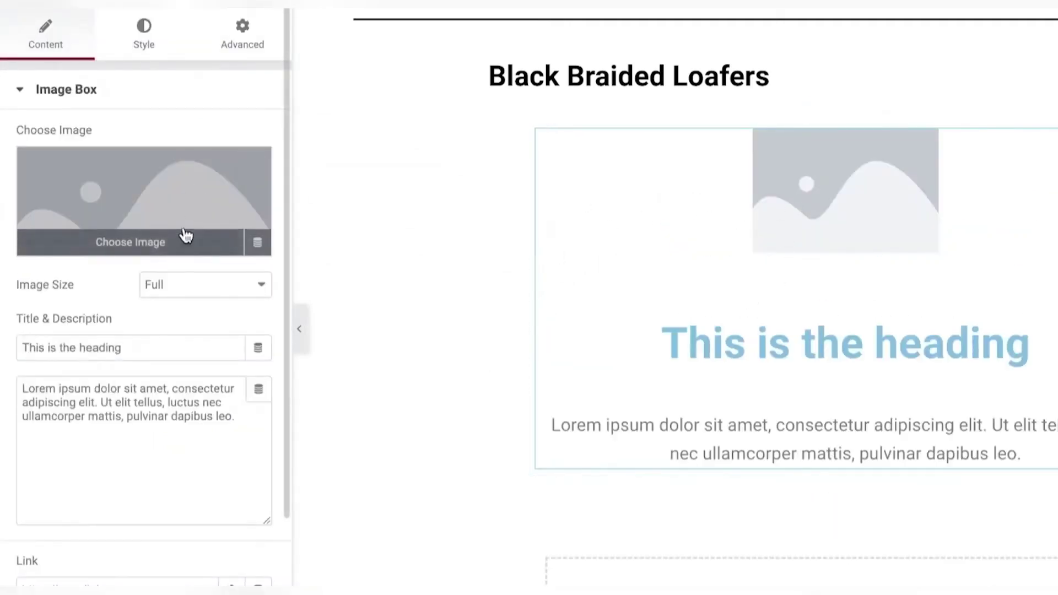
pyautogui.click(161, 247)
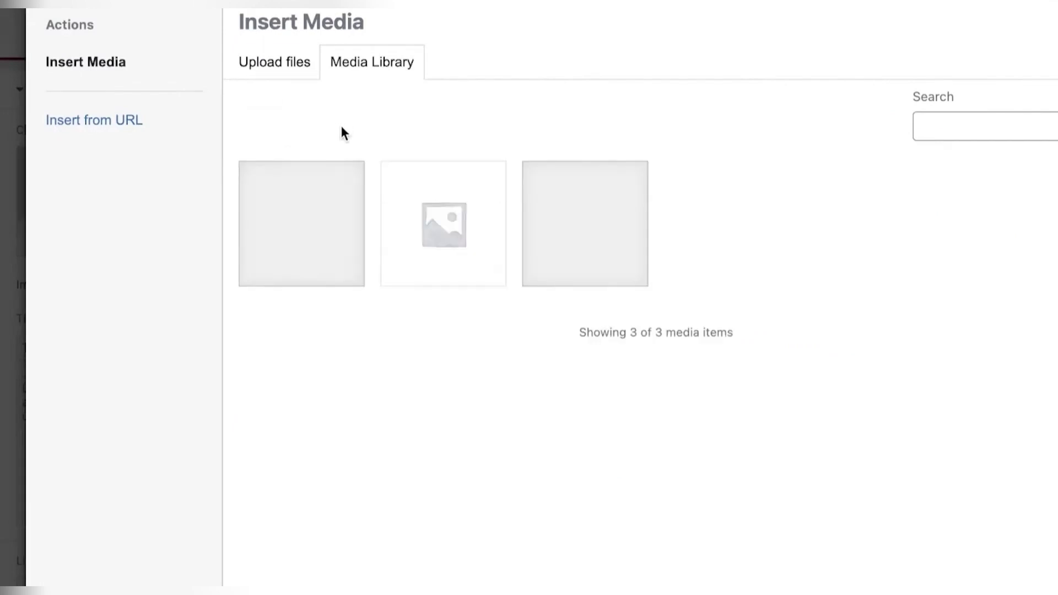
pyautogui.click(338, 220)
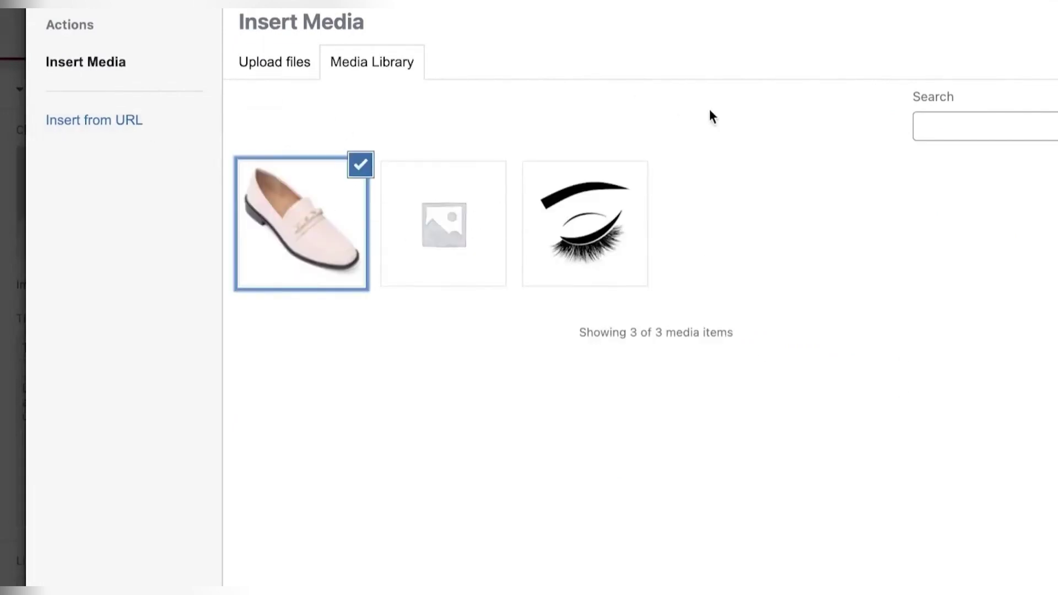
pyautogui.click(234, 61)
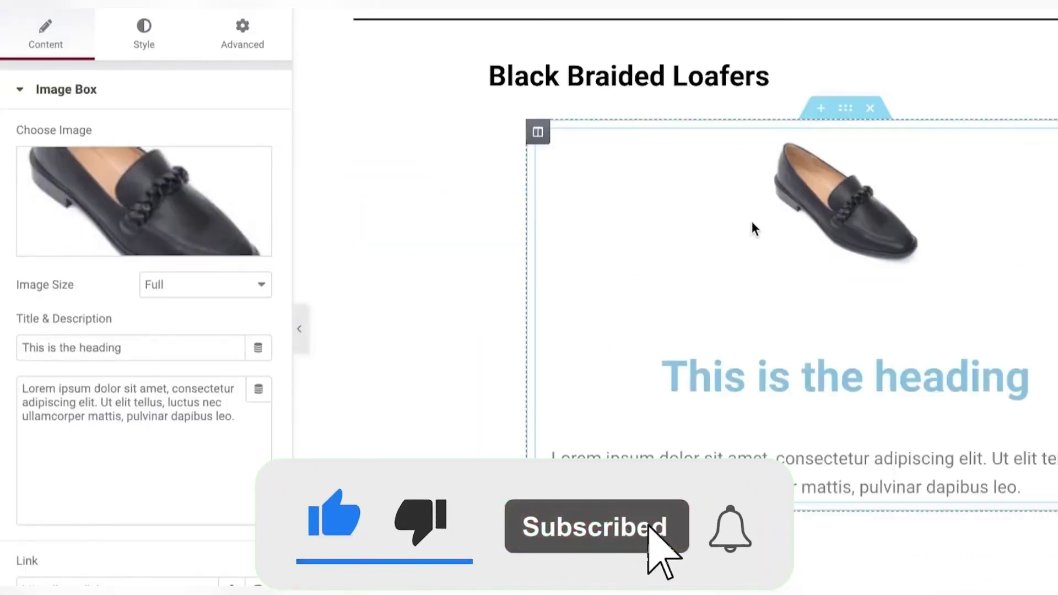
# Try the 2048x2048, Medium Large, Thumbnail and Medium image sizes on the loafer photo.
pyautogui.click(206, 283)
pyautogui.click(184, 259)
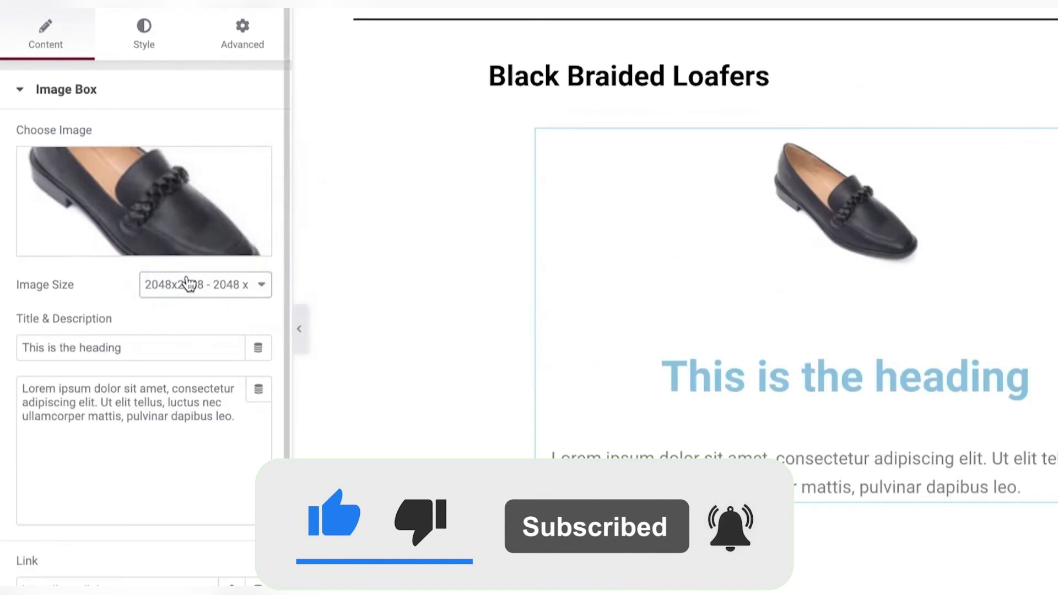
pyautogui.click(190, 279)
pyautogui.click(187, 225)
pyautogui.click(195, 278)
pyautogui.click(205, 244)
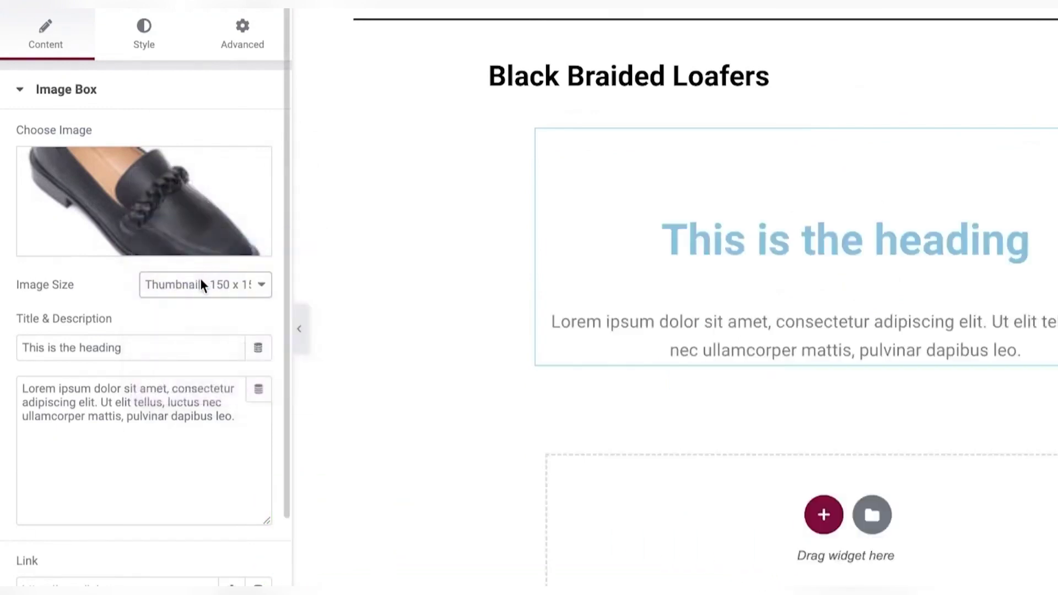
pyautogui.click(200, 279)
pyautogui.click(199, 303)
# Compare 2048x2048 with Full size and leave the photo at 2048x2048.
pyautogui.click(199, 294)
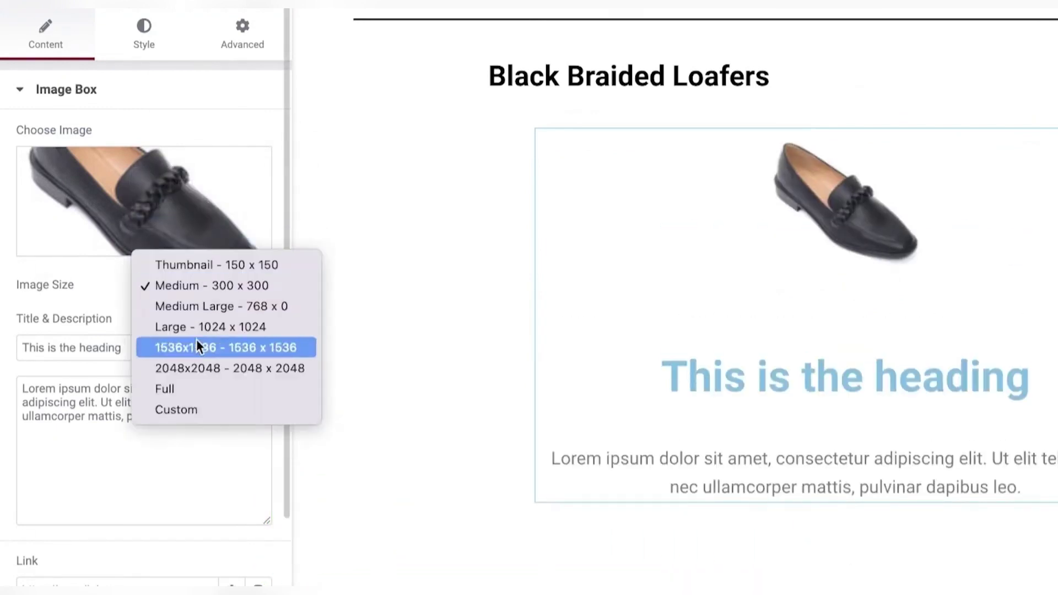
pyautogui.click(208, 368)
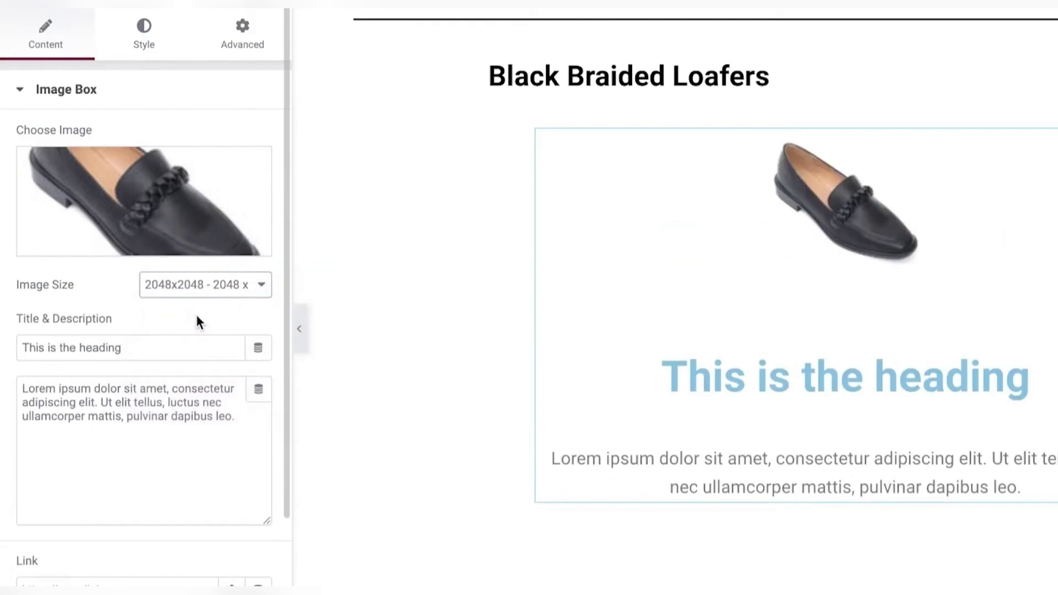
pyautogui.click(205, 288)
pyautogui.click(151, 307)
pyautogui.click(183, 301)
pyautogui.click(176, 266)
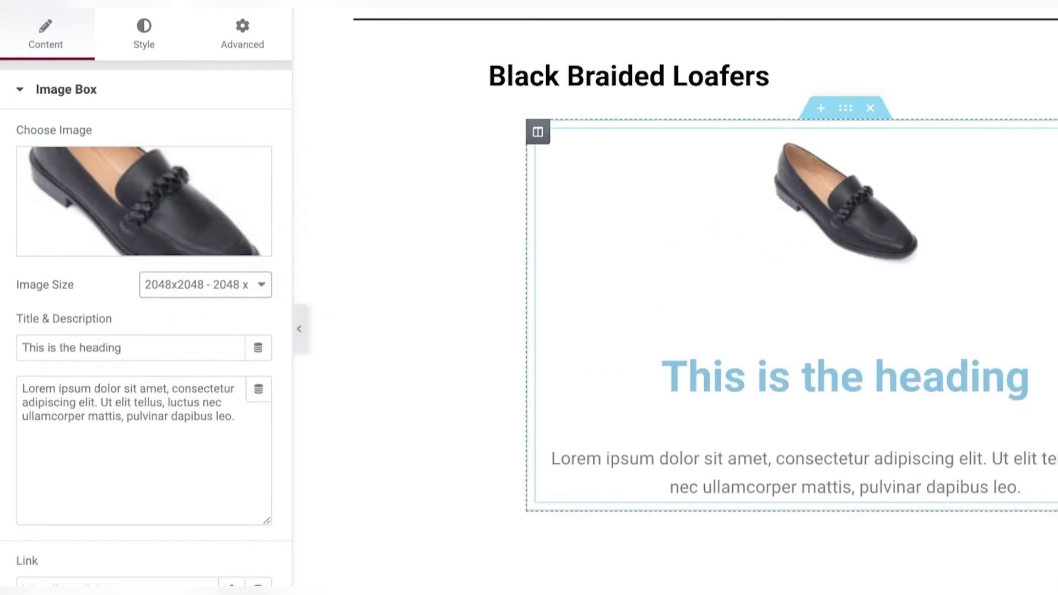
# Move the image box widget into the upper column.
pyautogui.click(539, 132)
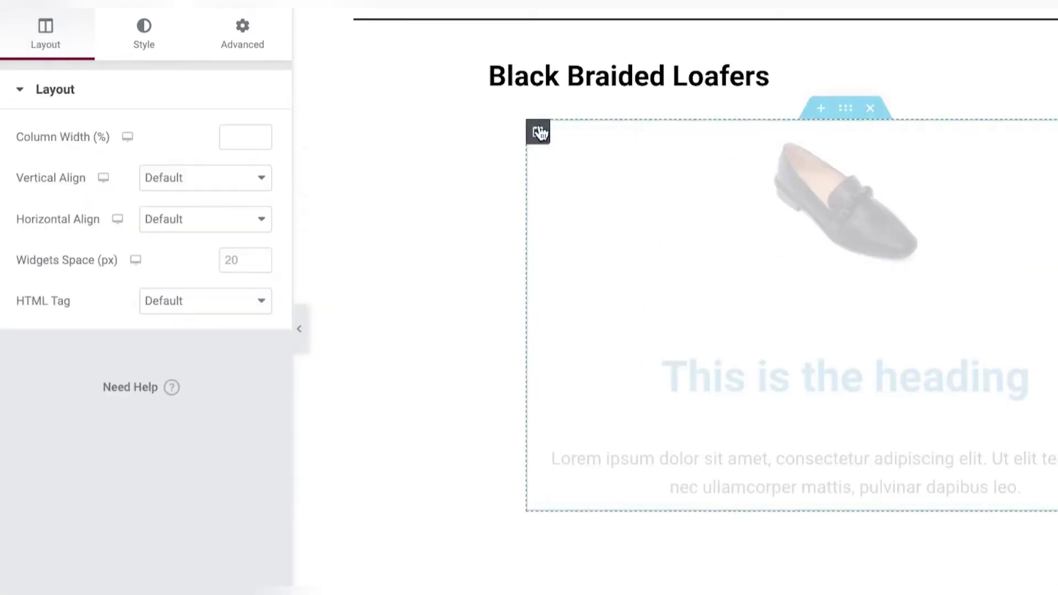
pyautogui.moveTo(594, 131); pyautogui.dragTo(623, 163)
pyautogui.click(79, 135)
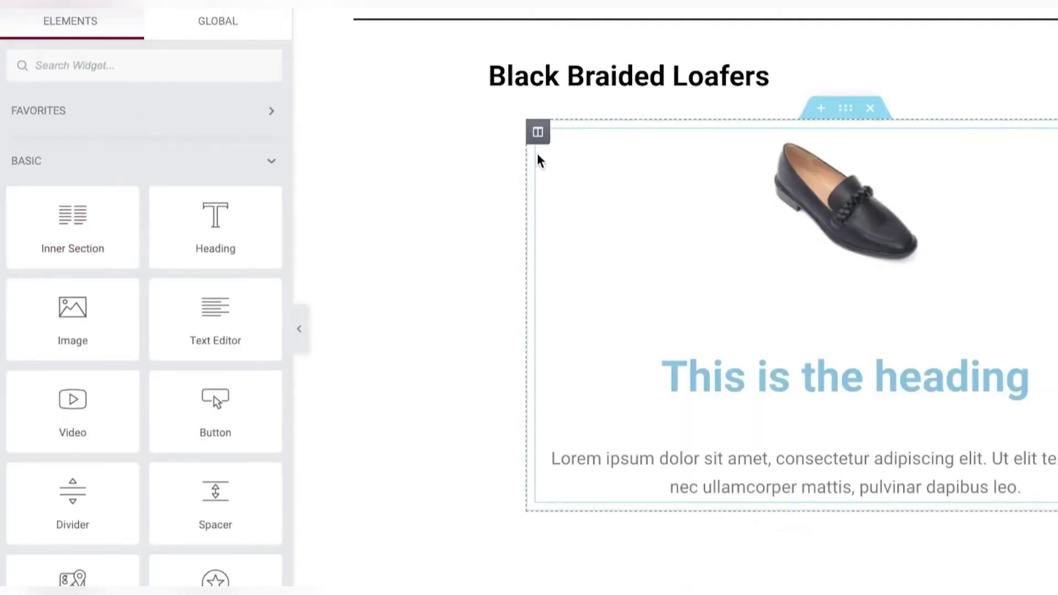
# Set the column's Vertical Align to Top.
pyautogui.click(538, 134)
pyautogui.click(202, 176)
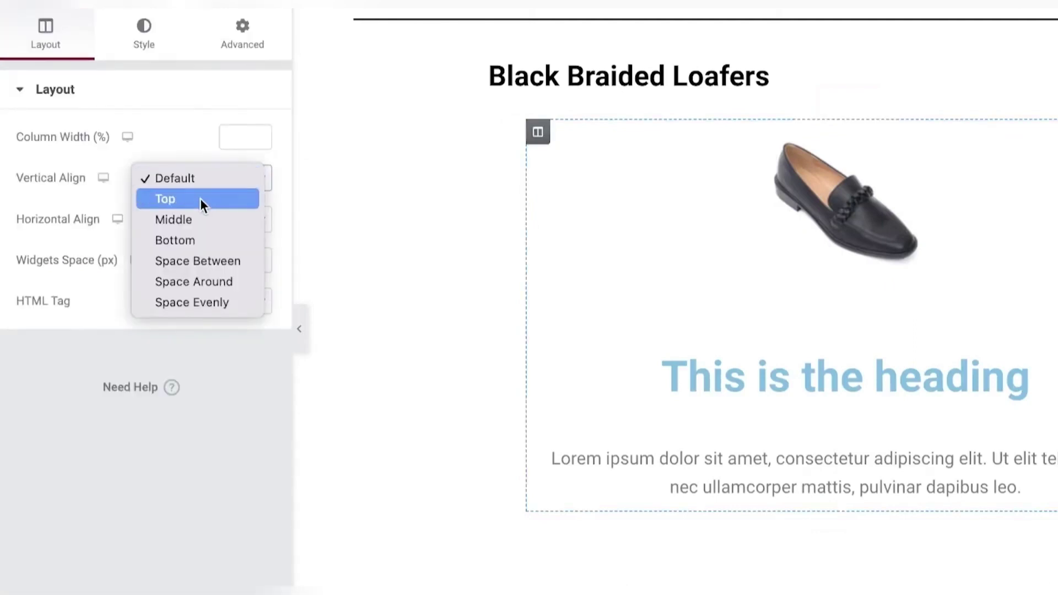
pyautogui.click(200, 199)
pyautogui.click(204, 176)
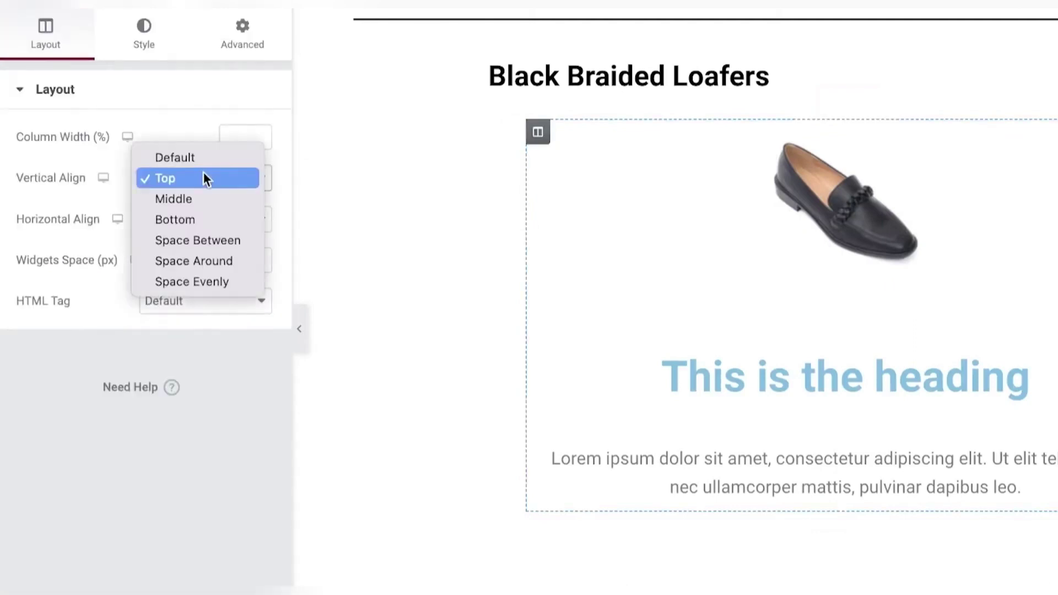
pyautogui.click(90, 190)
pyautogui.click(176, 219)
# Select the image box's placeholder heading on the canvas and replace it with 'Sample Product'.
pyautogui.click(823, 396)
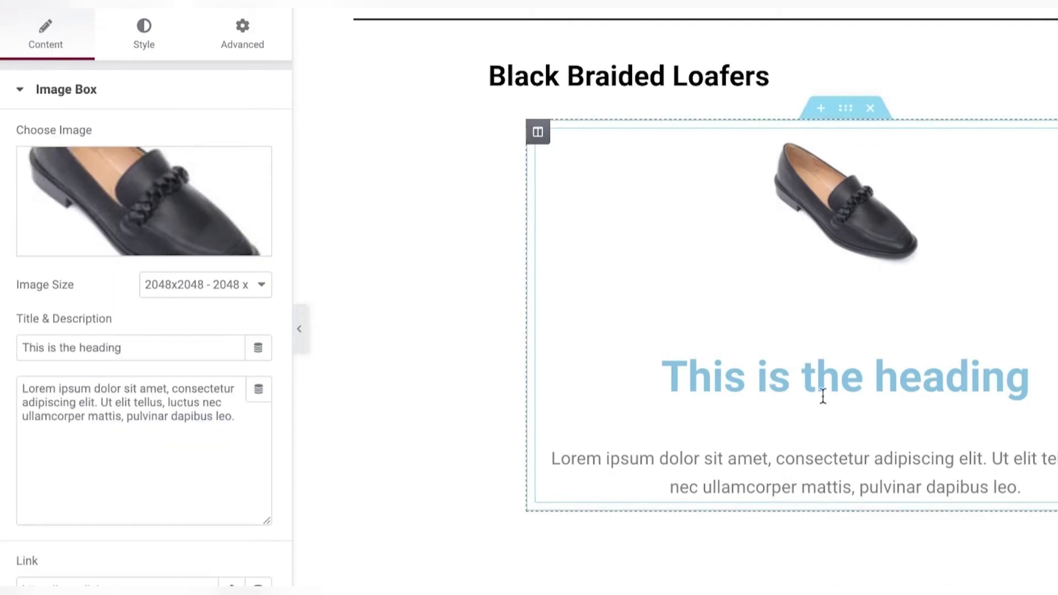
pyautogui.moveTo(663, 374); pyautogui.dragTo(1031, 376)
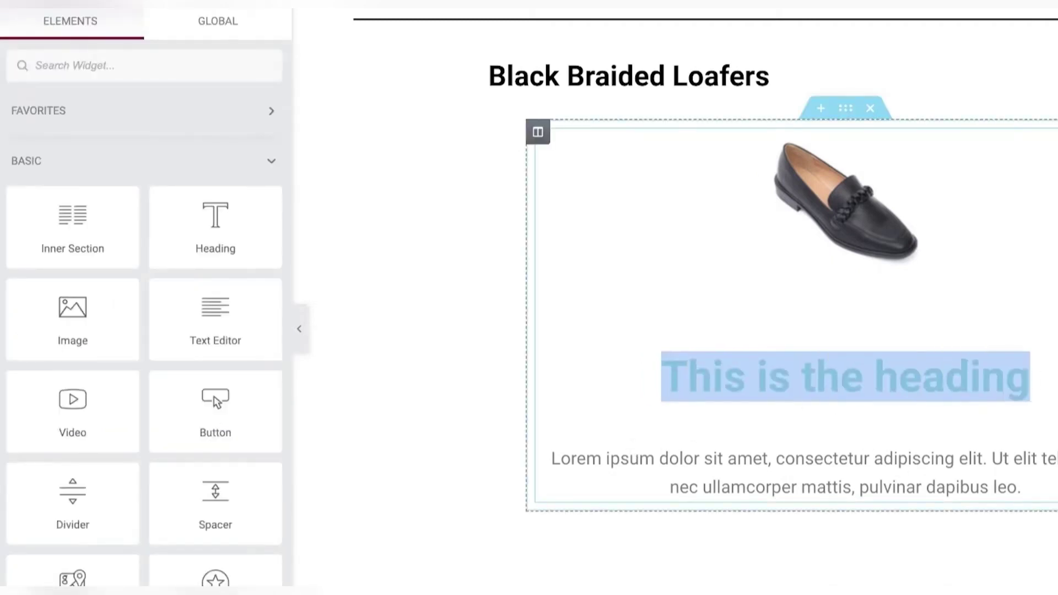
pyautogui.scroll(-3, 792, 297)
pyautogui.click(793, 221)
pyautogui.tripleClick(794, 221)
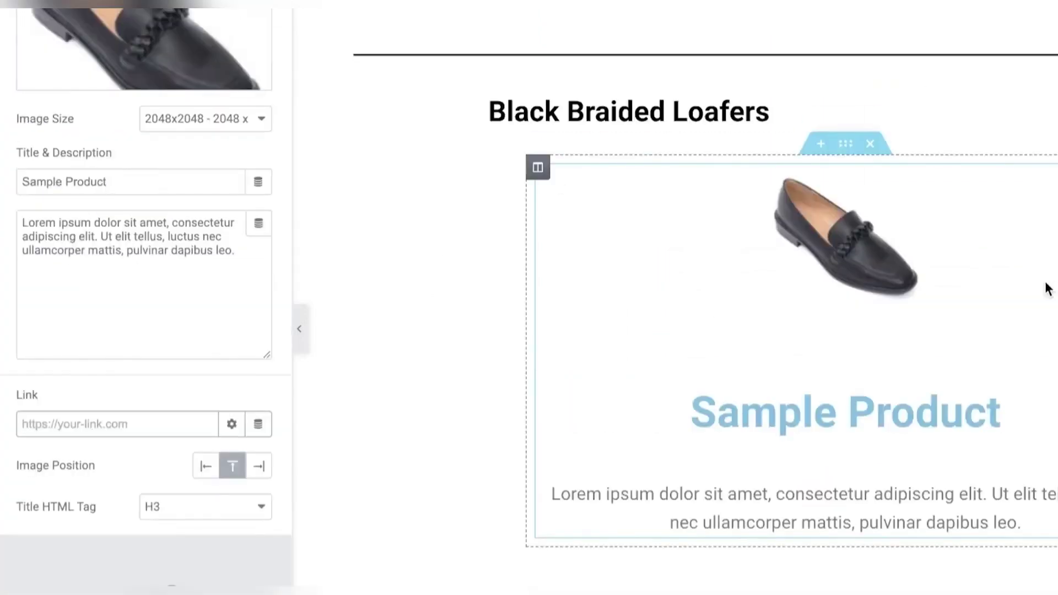
pyautogui.scroll(-5, 1046, 288)
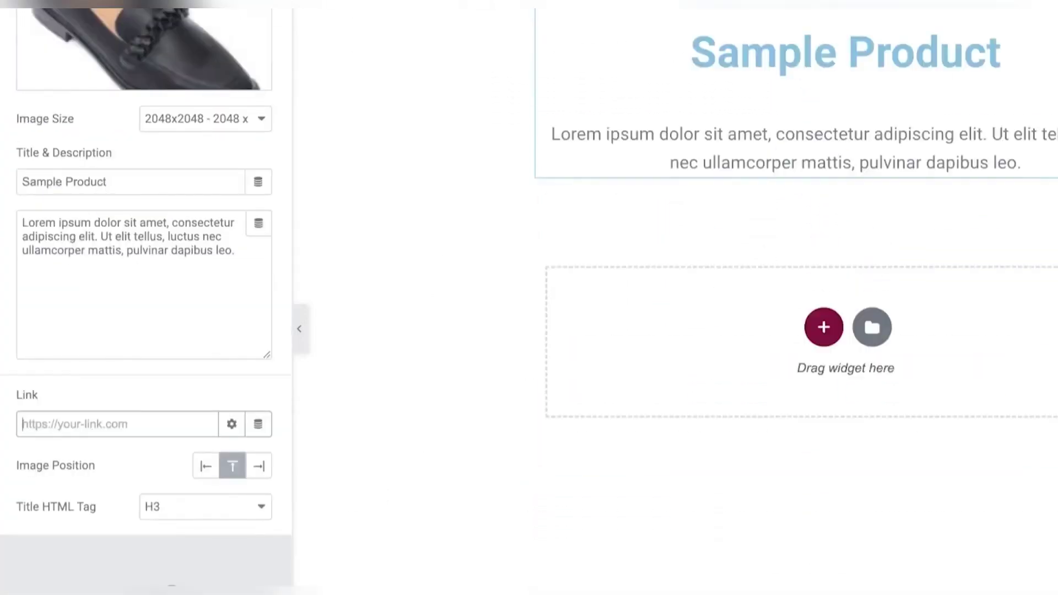
pyautogui.scroll(10, 882, 322)
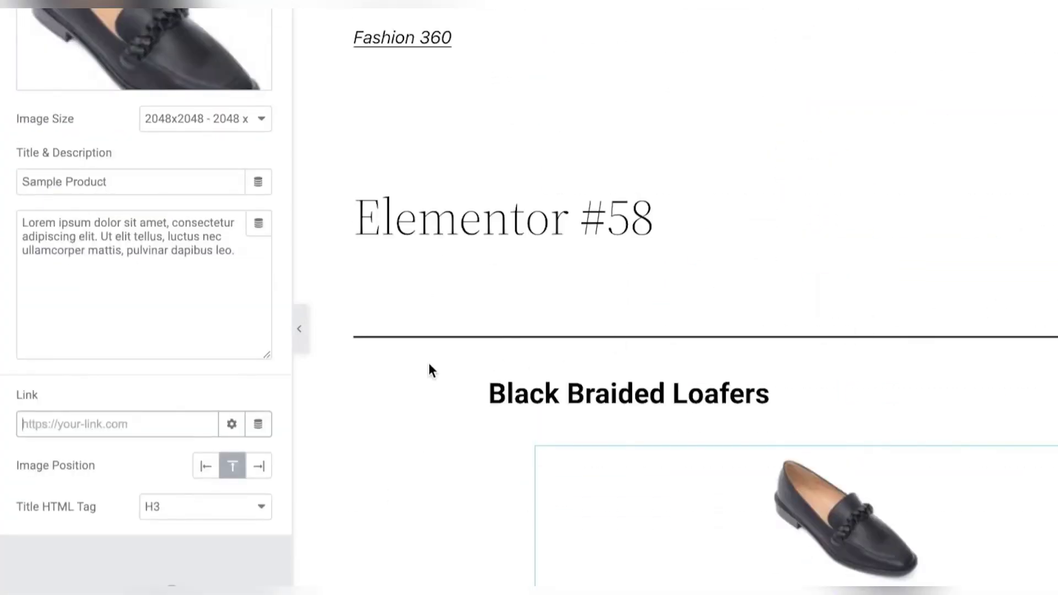
# Find the Star Rating widget in the widget list and drop it below the Sample Product box.
pyautogui.click(29, 11)
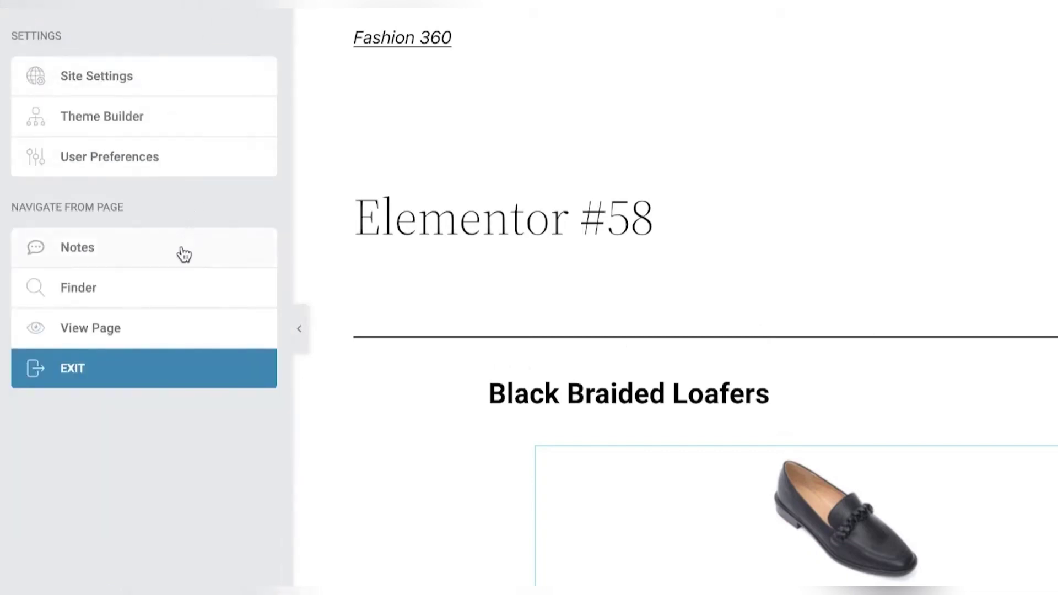
pyautogui.click(264, 15)
pyautogui.scroll(-10, 215, 193)
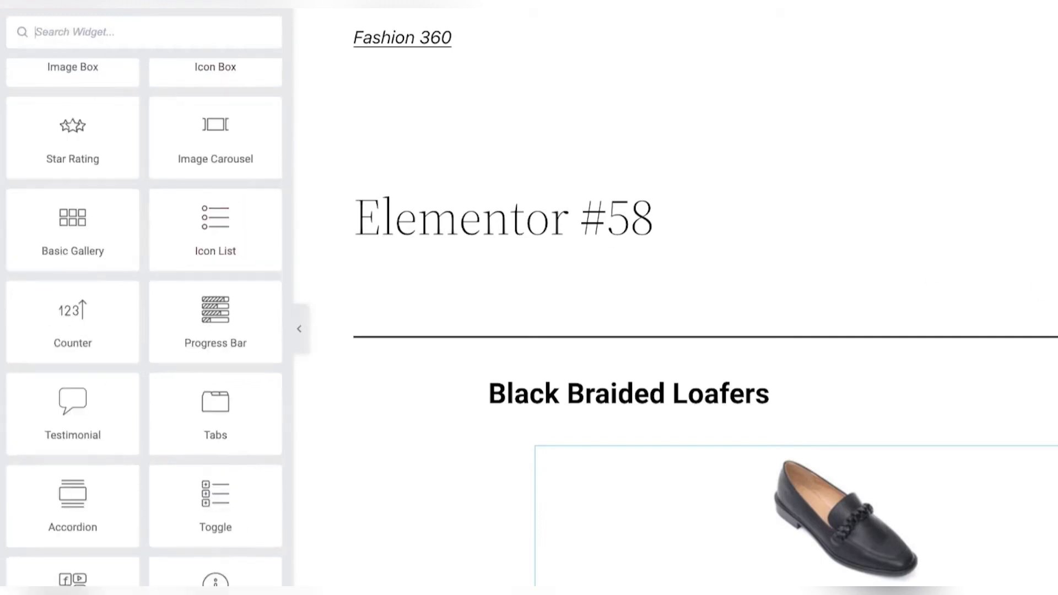
pyautogui.scroll(-8, 847, 278)
pyautogui.scroll(-4, 847, 277)
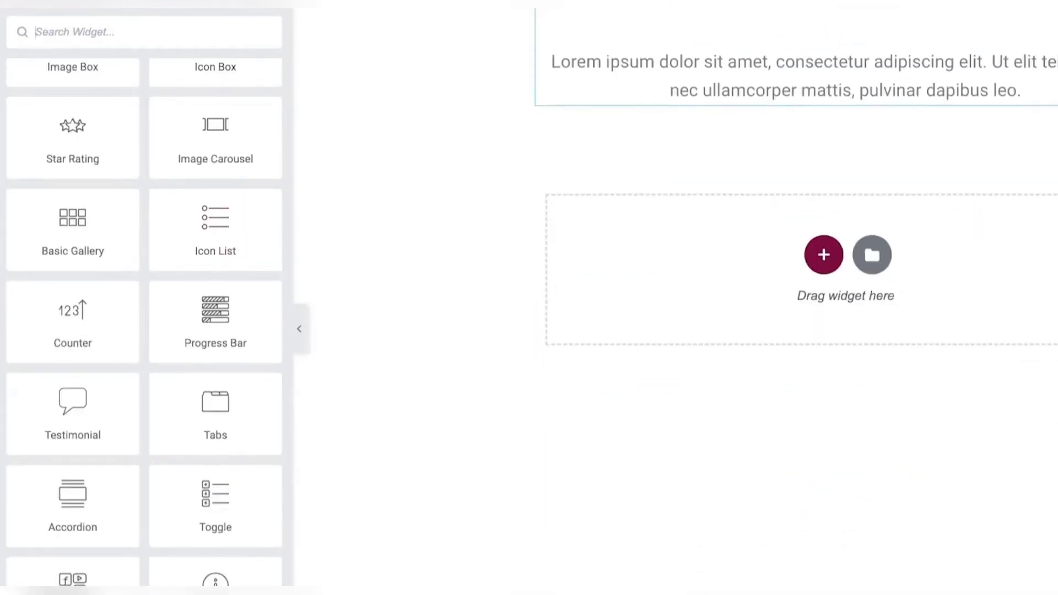
pyautogui.scroll(8, 414, 201)
pyautogui.scroll(2, 414, 201)
pyautogui.scroll(-1, 262, 229)
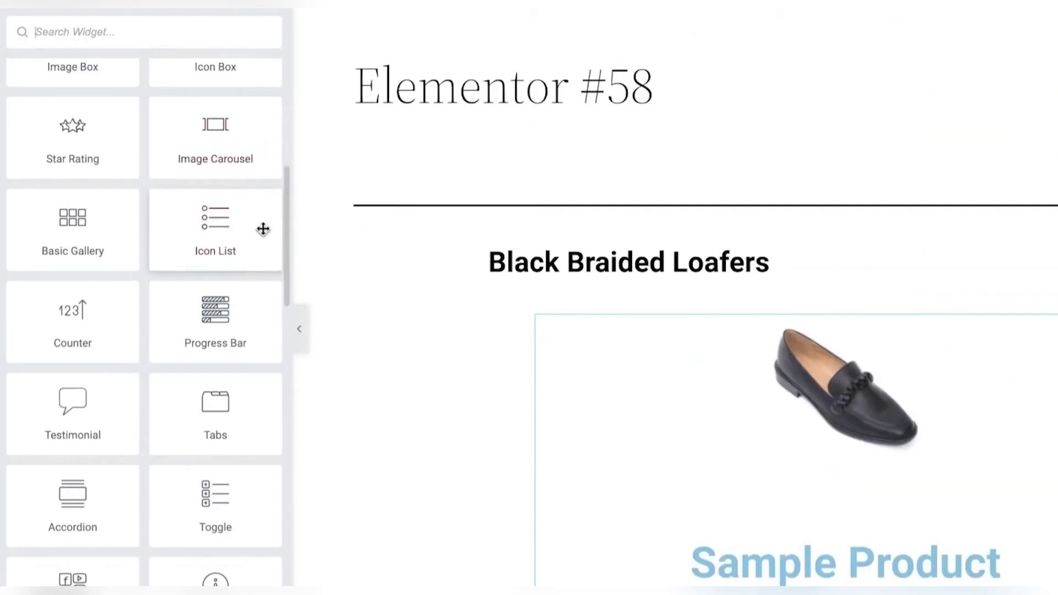
pyautogui.scroll(-7, 926, 367)
pyautogui.scroll(1, 926, 366)
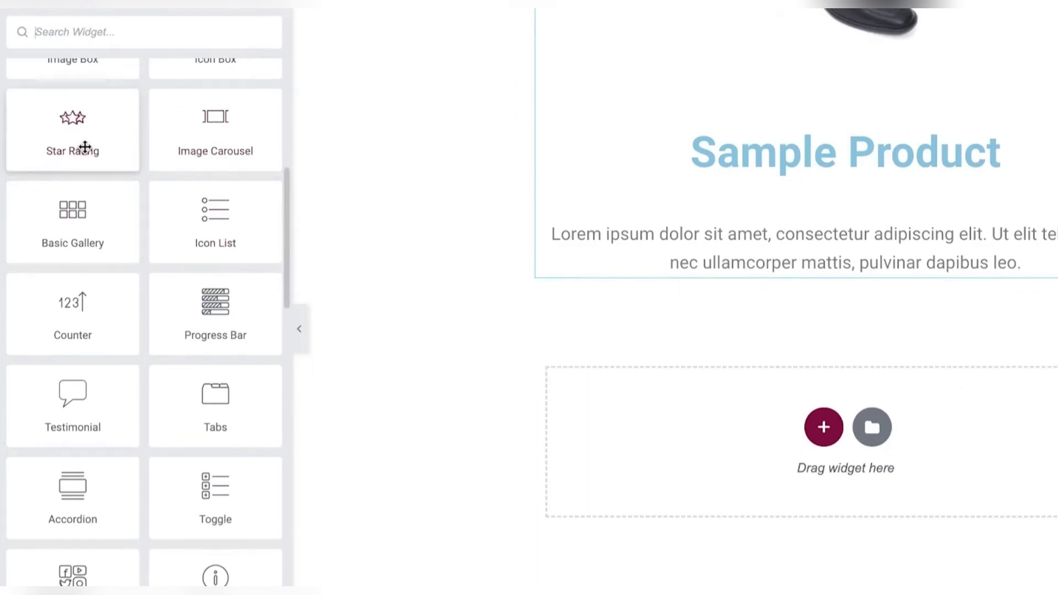
pyautogui.moveTo(84, 148); pyautogui.dragTo(770, 482)
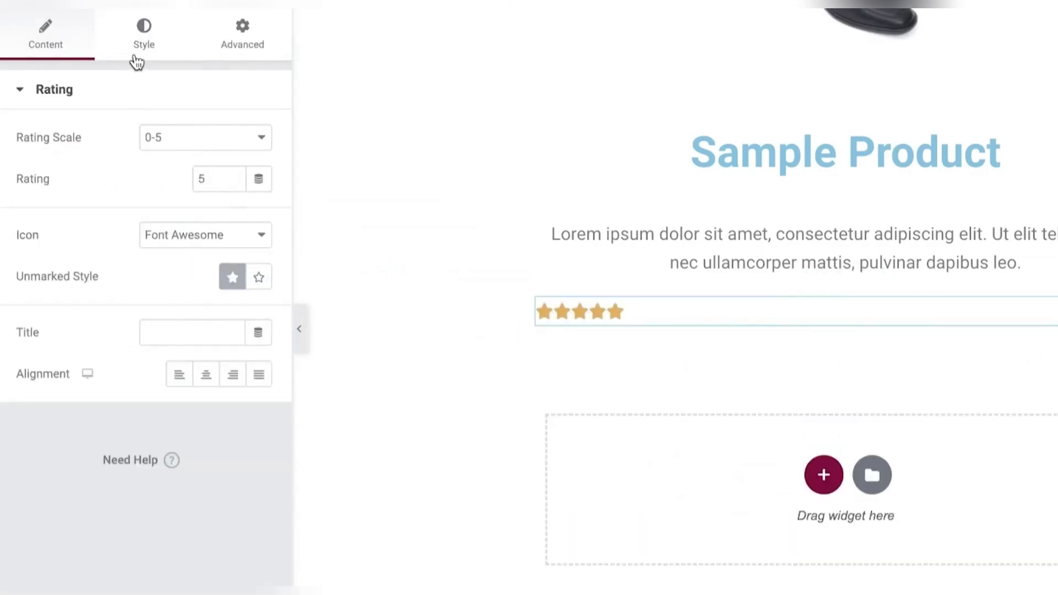
pyautogui.click(270, 28)
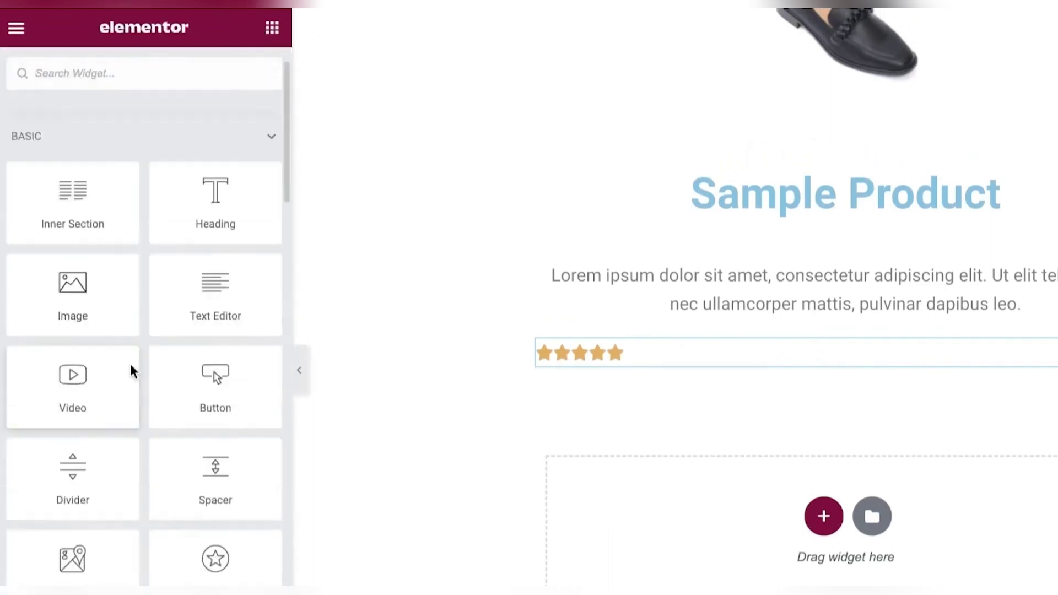
pyautogui.scroll(-10, 133, 366)
pyautogui.scroll(5, 135, 362)
pyautogui.scroll(-10, 135, 362)
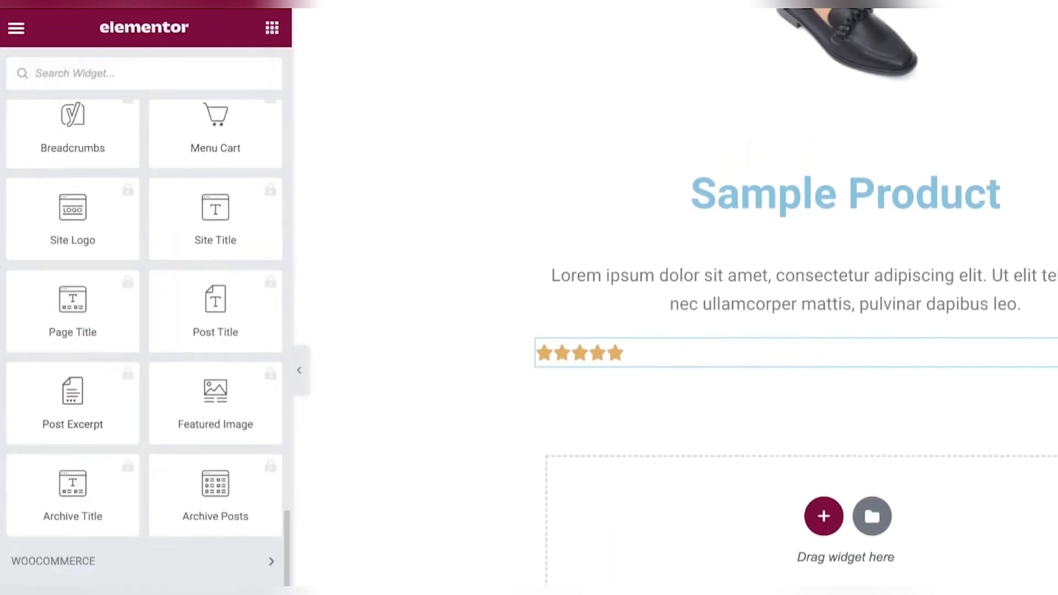
pyautogui.scroll(-4, 975, 373)
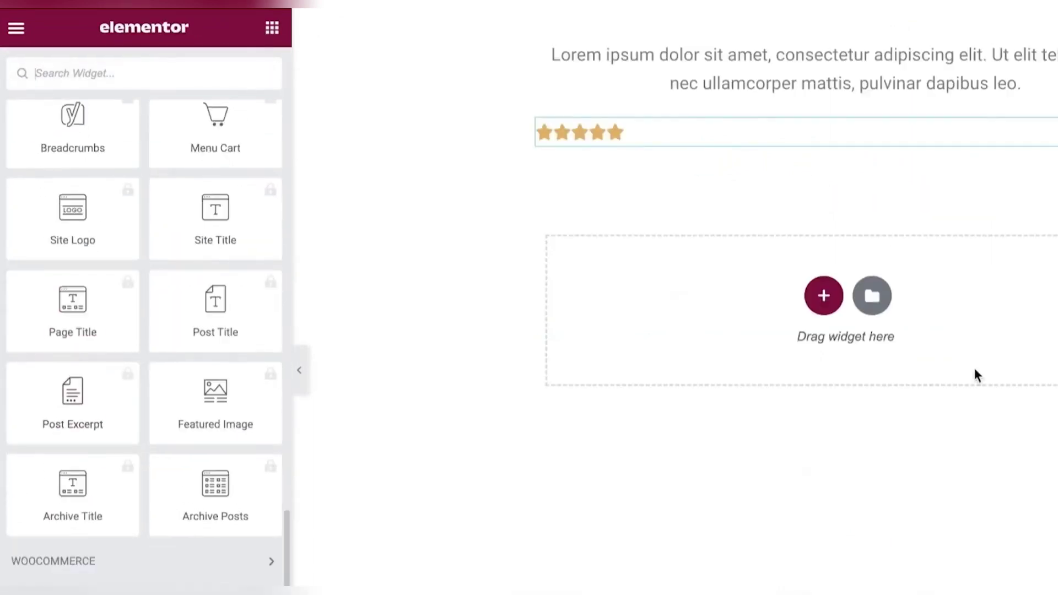
pyautogui.click(111, 561)
pyautogui.scroll(-15, 142, 523)
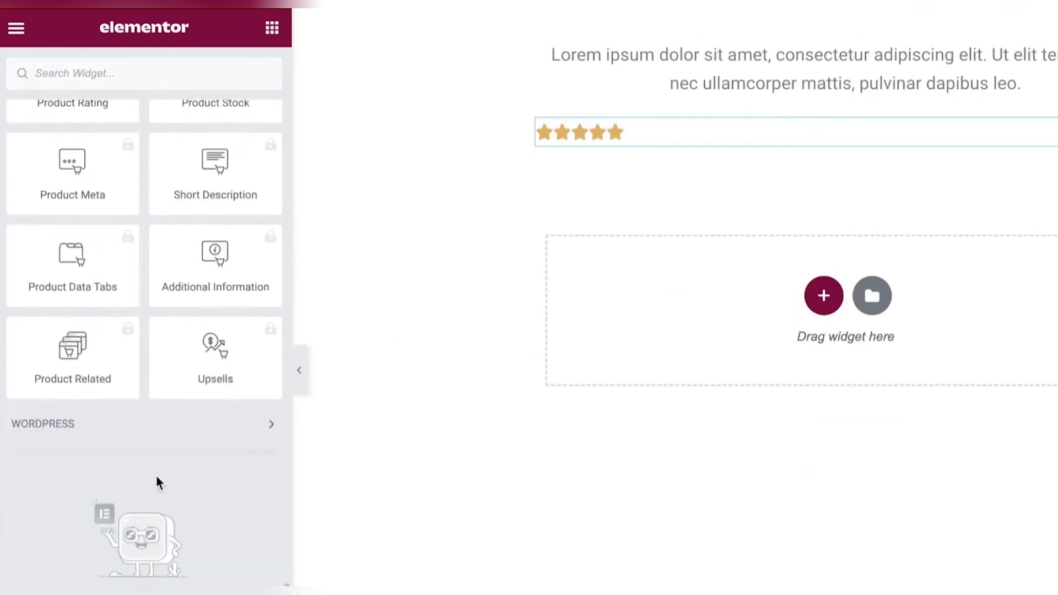
pyautogui.scroll(7, 280, 307)
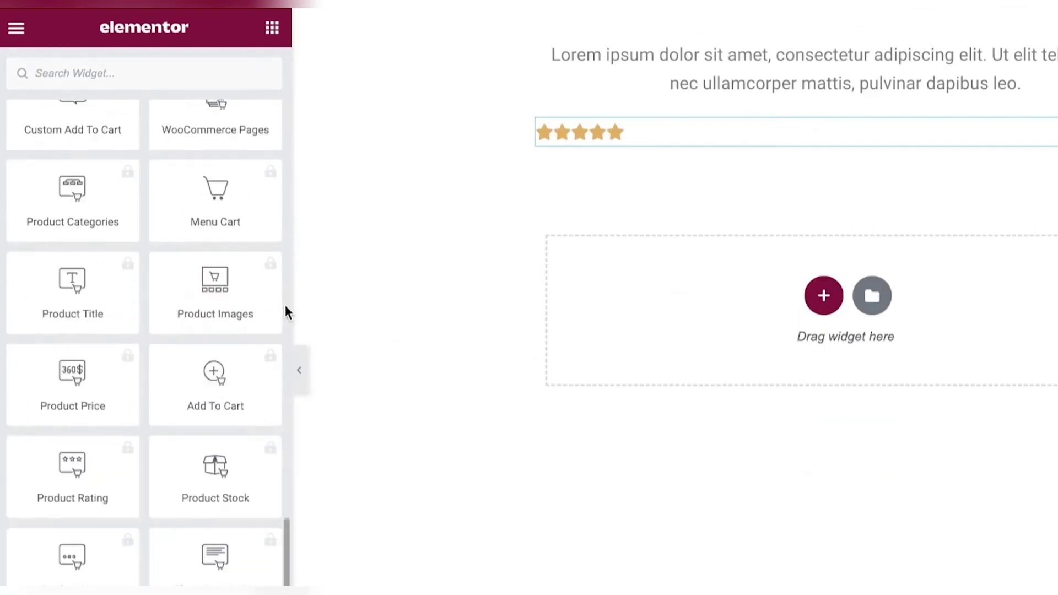
pyautogui.scroll(5, 286, 306)
pyautogui.scroll(5, 191, 227)
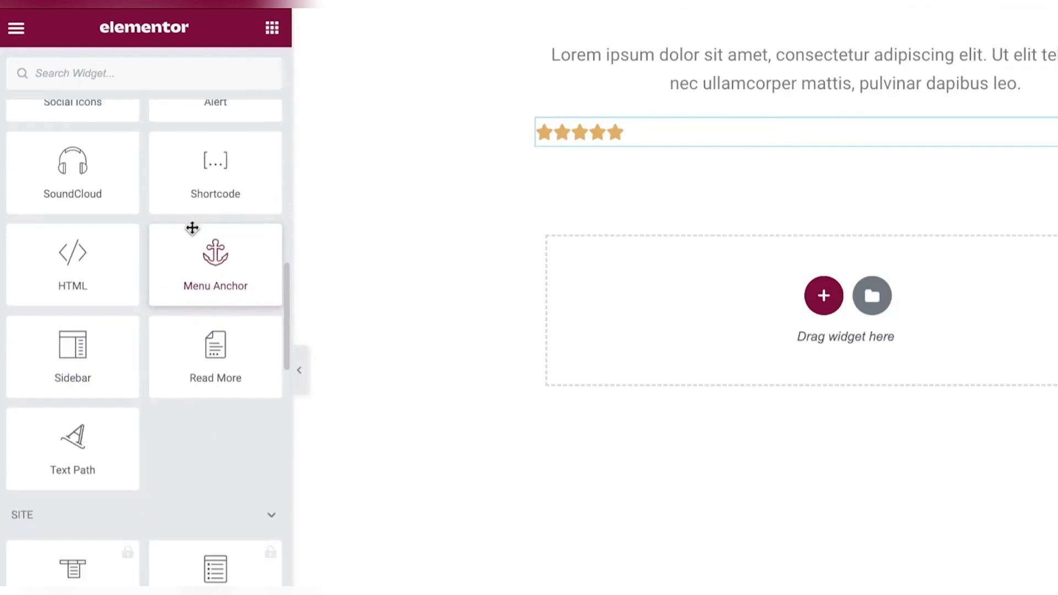
pyautogui.scroll(10, 192, 231)
pyautogui.scroll(8, 822, 265)
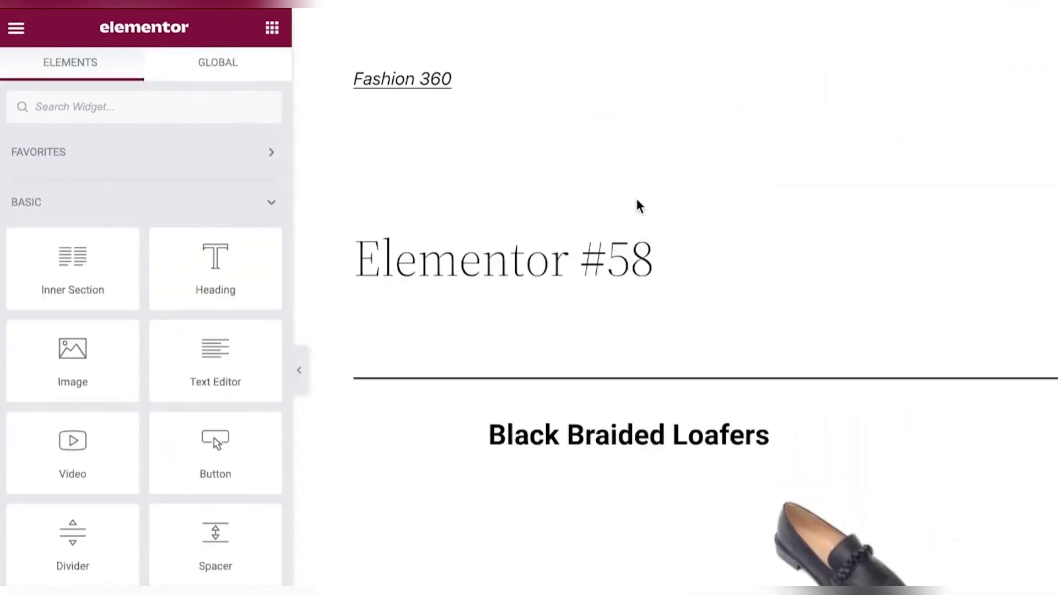
pyautogui.scroll(-7, 210, 326)
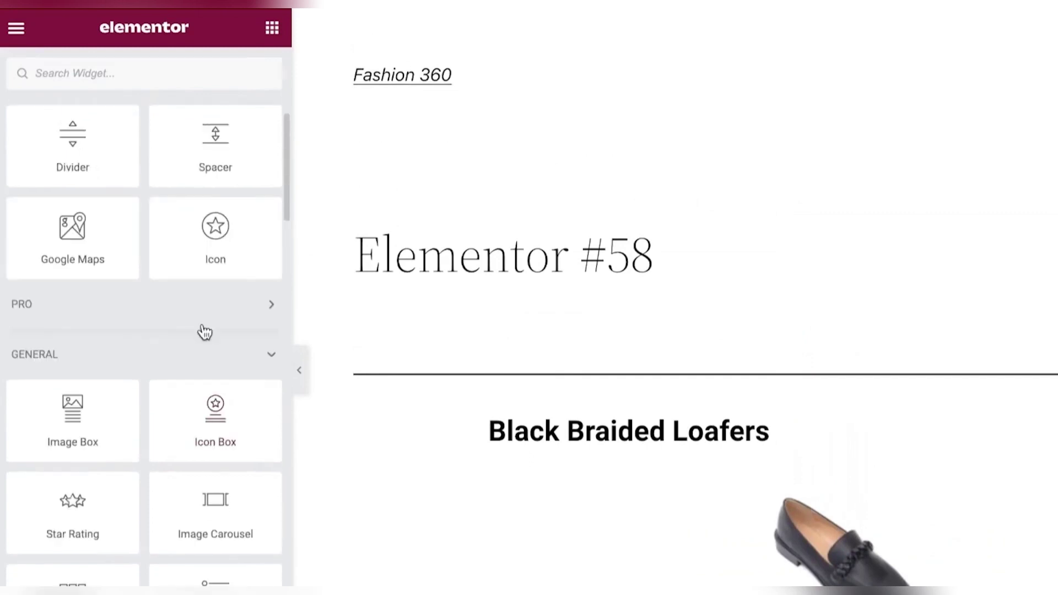
pyautogui.scroll(7, 218, 286)
pyautogui.scroll(-9, 207, 283)
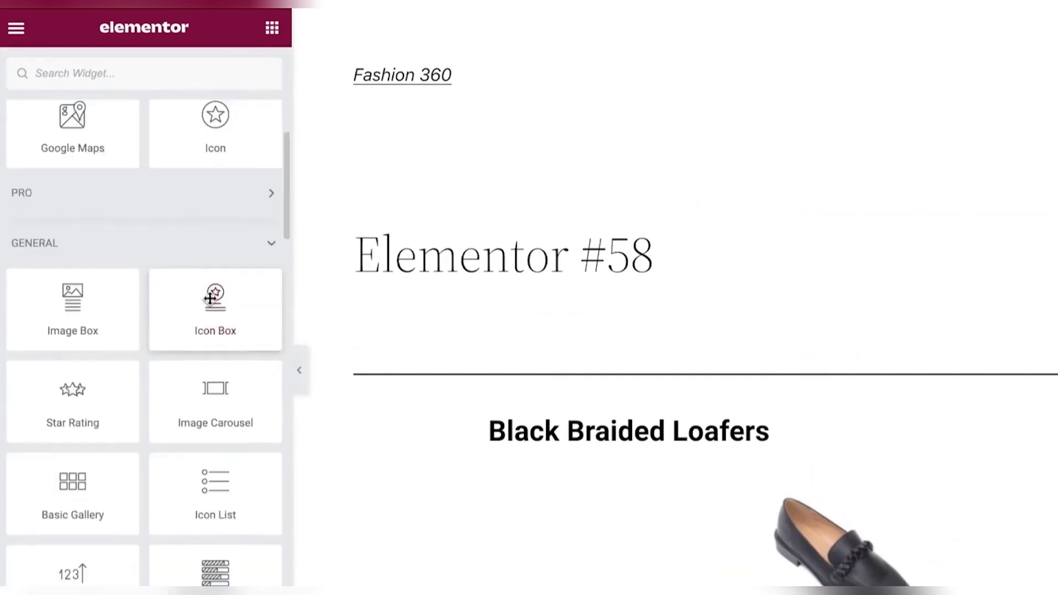
pyautogui.scroll(-5, 210, 298)
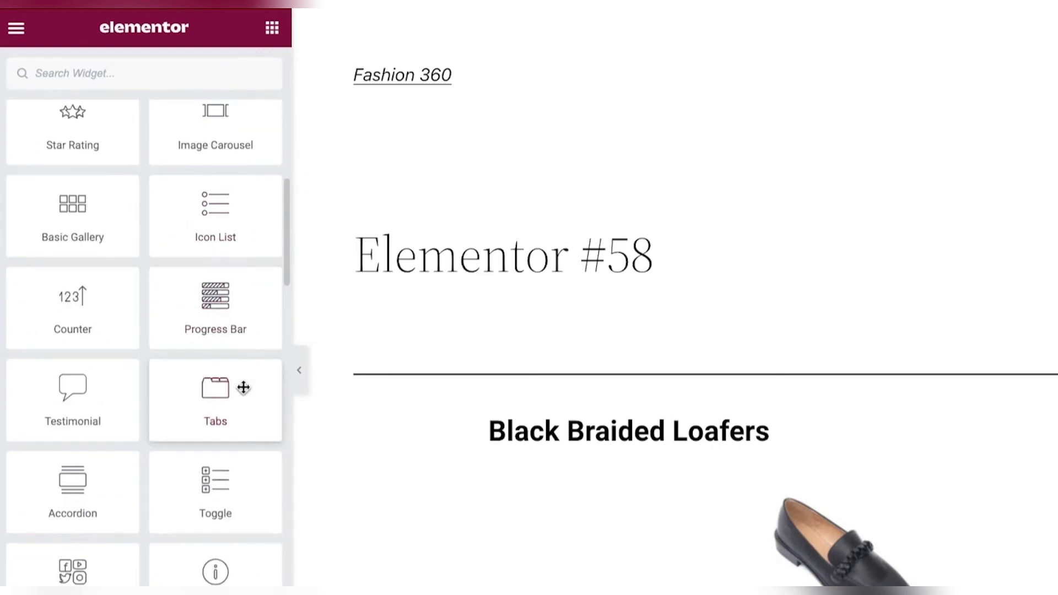
pyautogui.moveTo(237, 386); pyautogui.dragTo(561, 385)
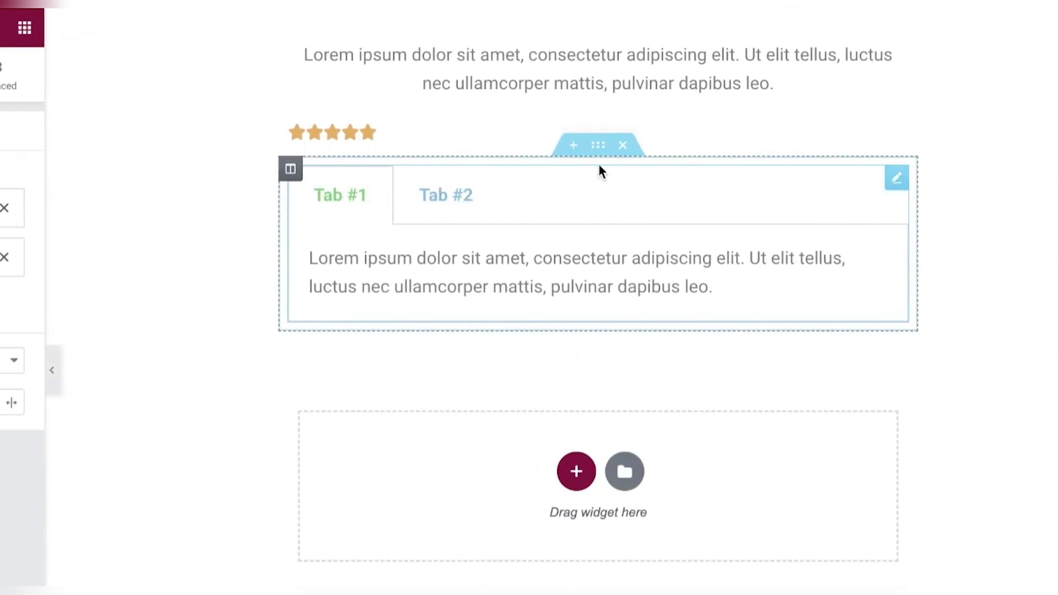
pyautogui.click(449, 202)
pyautogui.click(363, 214)
pyautogui.click(452, 197)
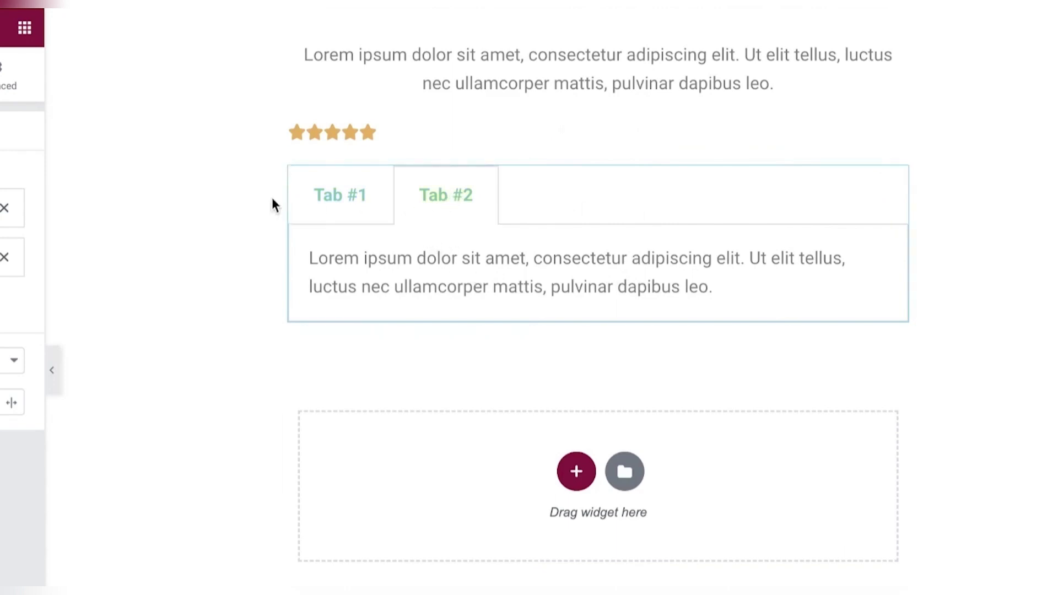
pyautogui.click(341, 196)
# Delete the tabs block from the page and scroll through the widget panel.
pyautogui.click(621, 147)
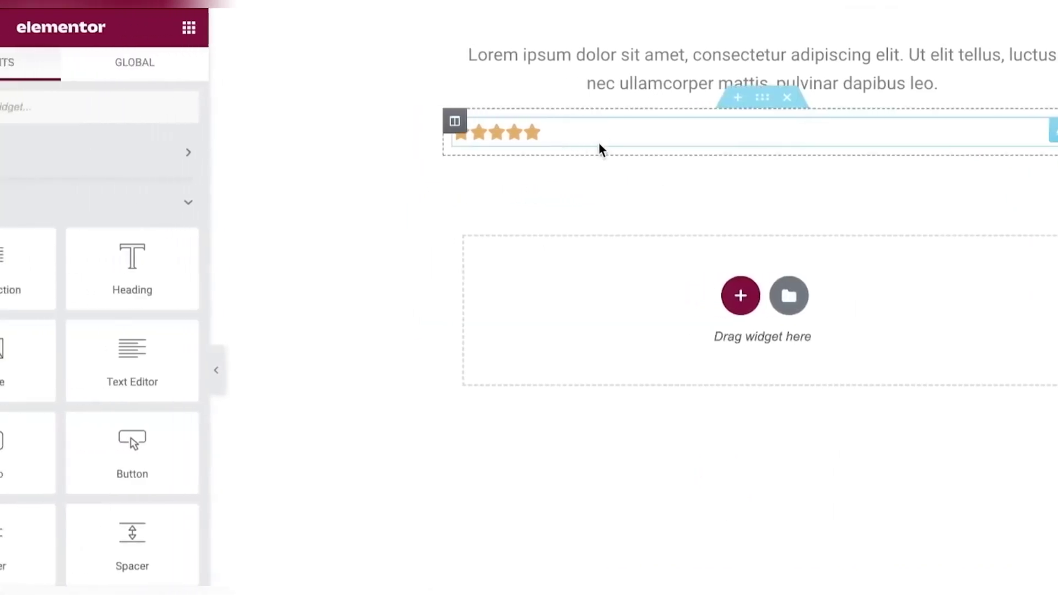
pyautogui.scroll(-5, 193, 295)
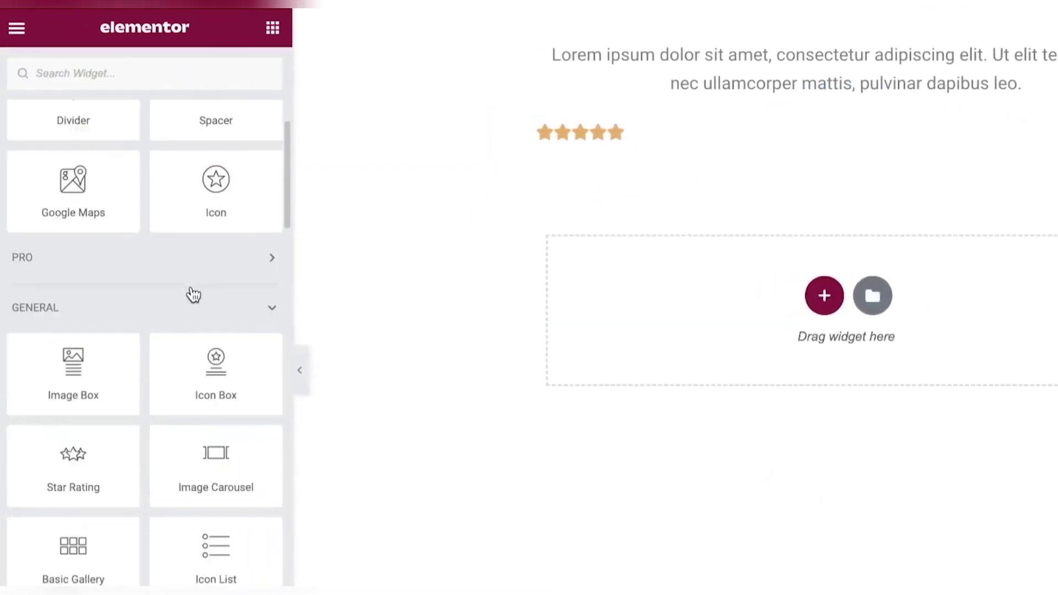
pyautogui.scroll(-8, 193, 295)
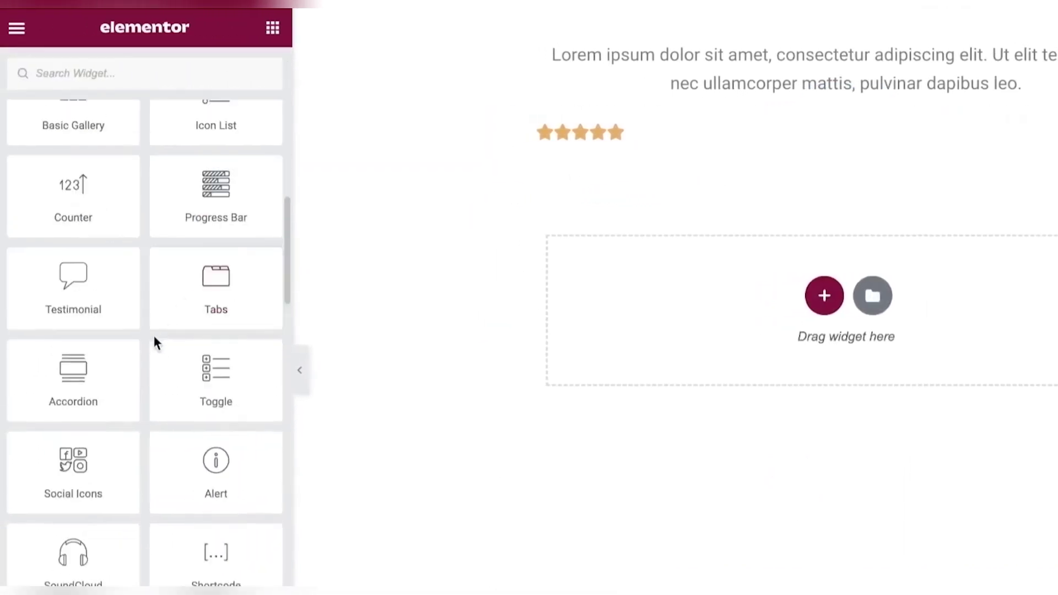
pyautogui.scroll(-2, 156, 342)
pyautogui.scroll(-2, 155, 338)
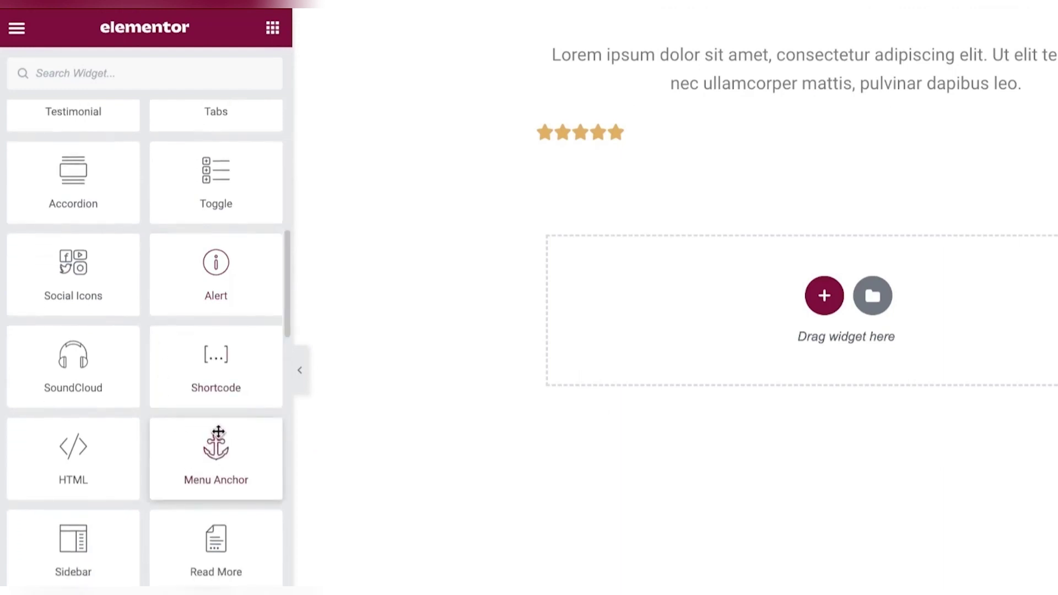
pyautogui.scroll(-8, 219, 432)
pyautogui.scroll(7, 224, 432)
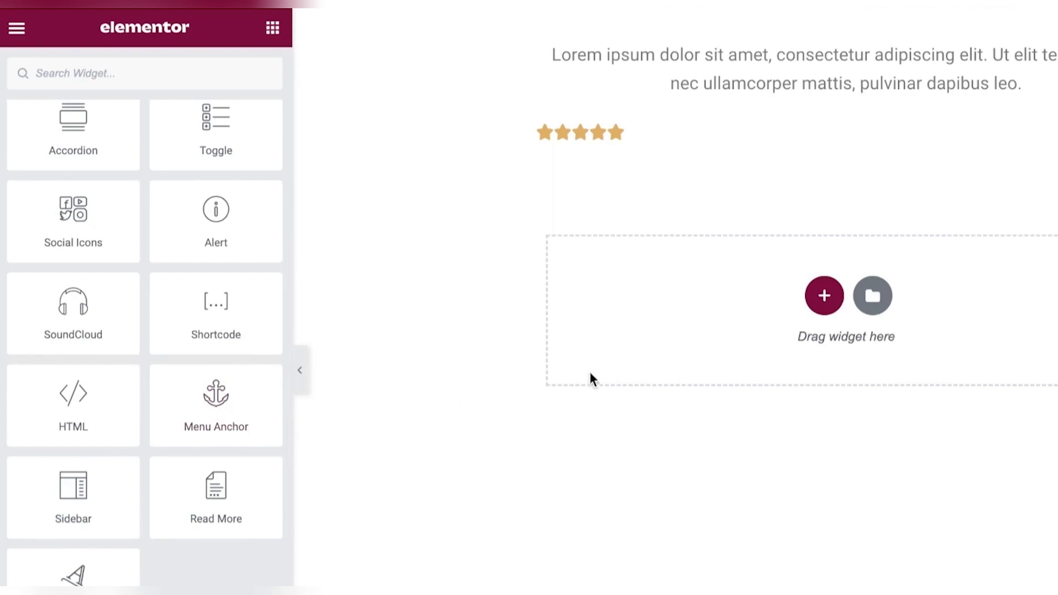
pyautogui.scroll(-4, 236, 496)
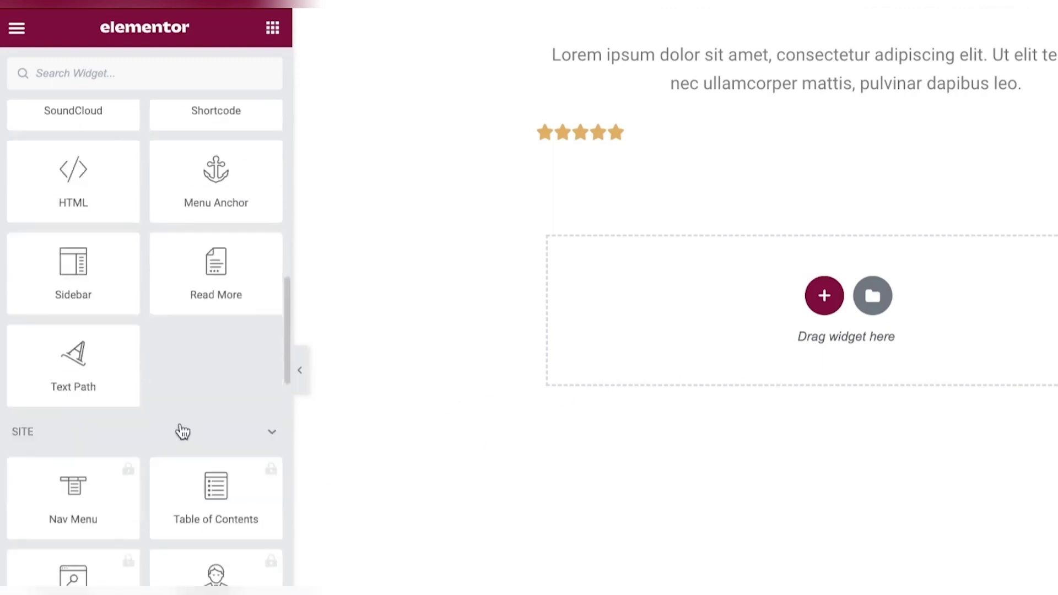
pyautogui.scroll(-12, 182, 432)
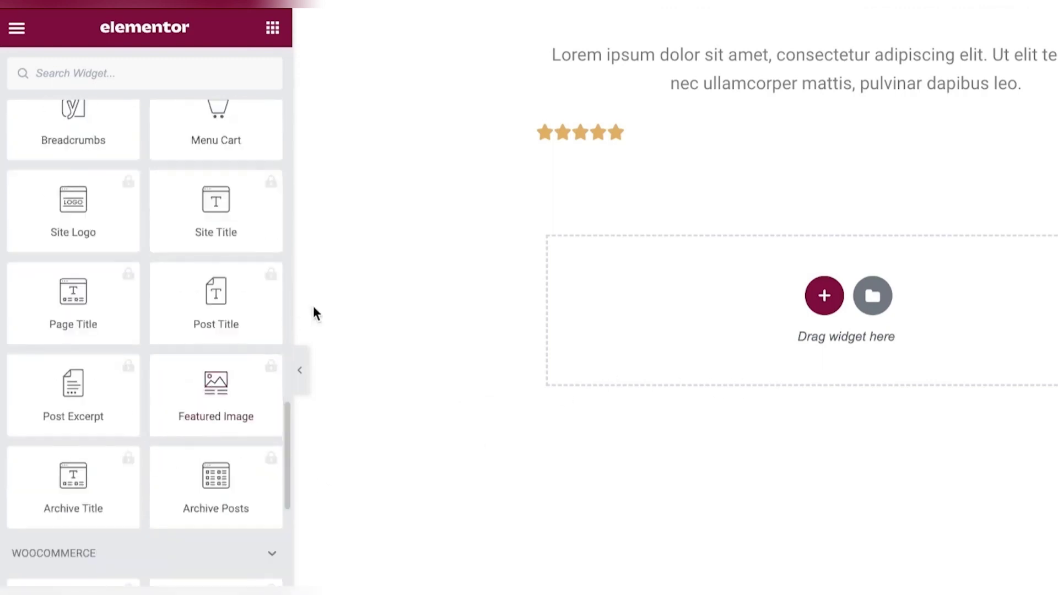
pyautogui.scroll(10, 1018, 288)
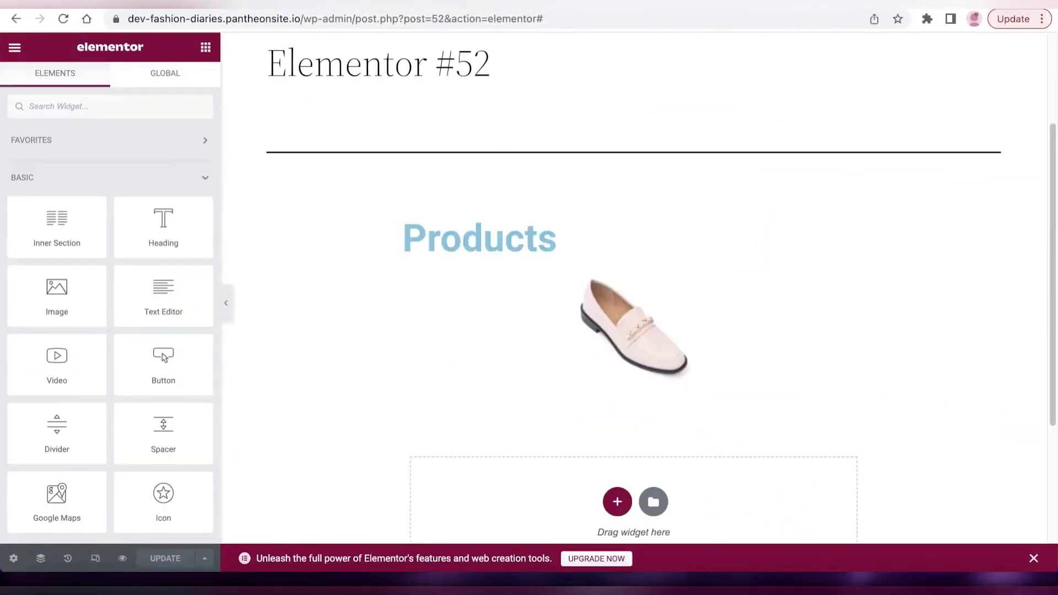
# Exit the Elementor editor from the panel menu back to the Pages list.
pyautogui.scroll(-3, 634, 275)
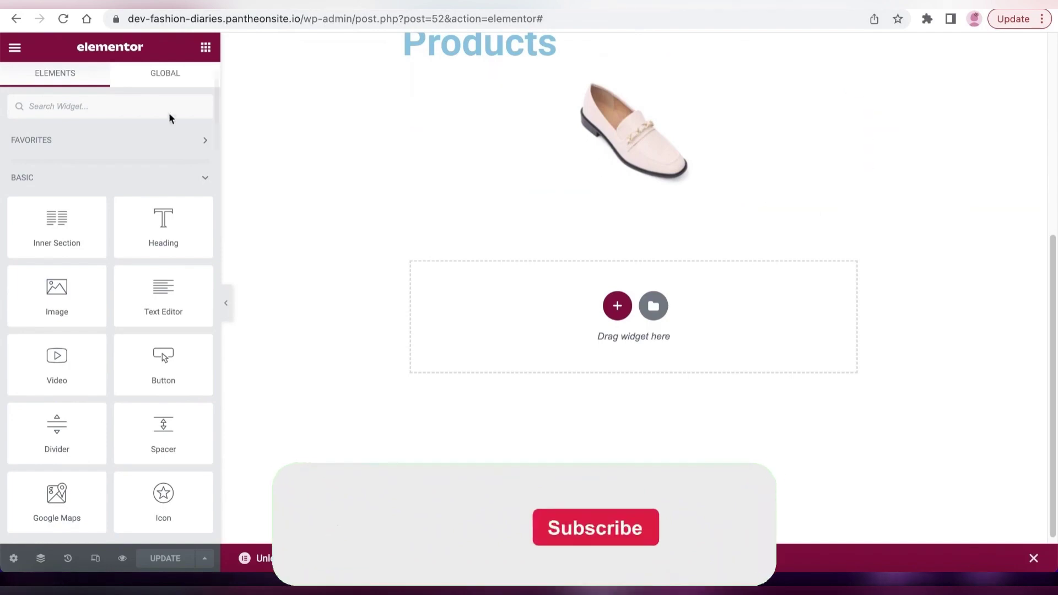
pyautogui.click(15, 49)
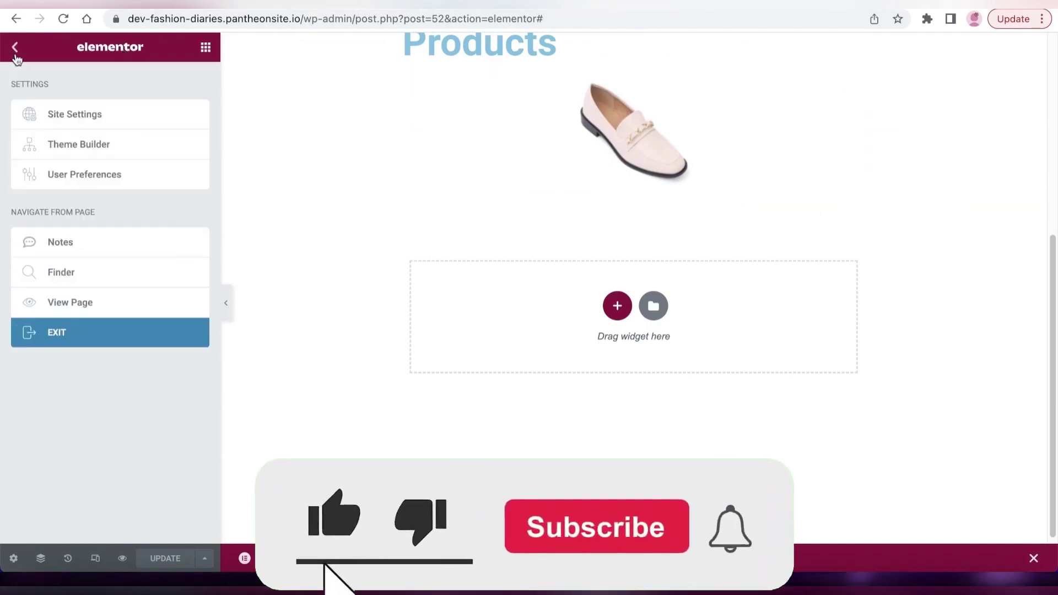
pyautogui.click(55, 336)
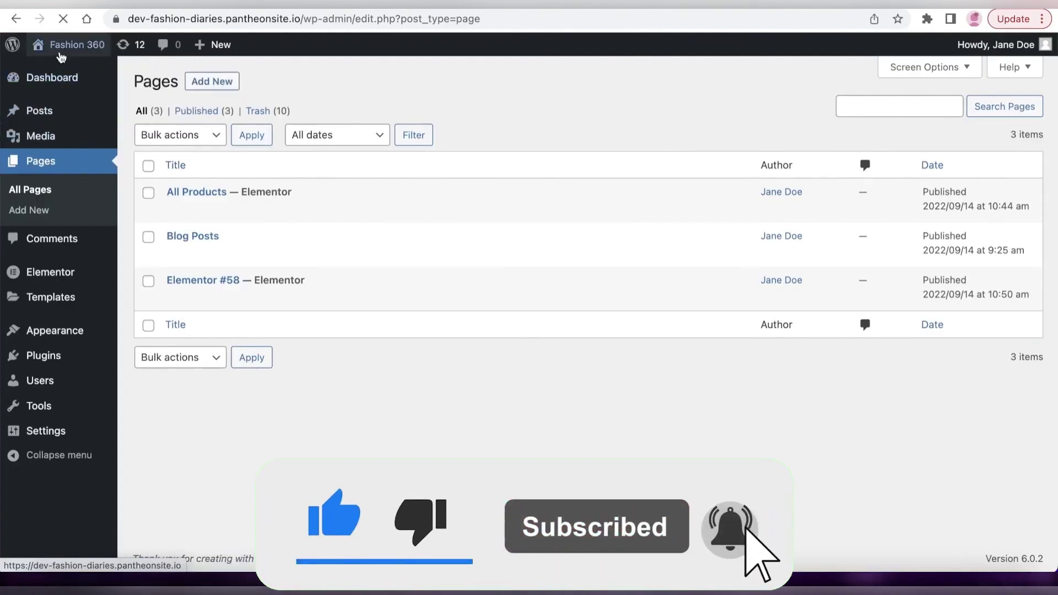
# Open the Fashion 360 site's public front end from the admin bar.
pyautogui.click(61, 57)
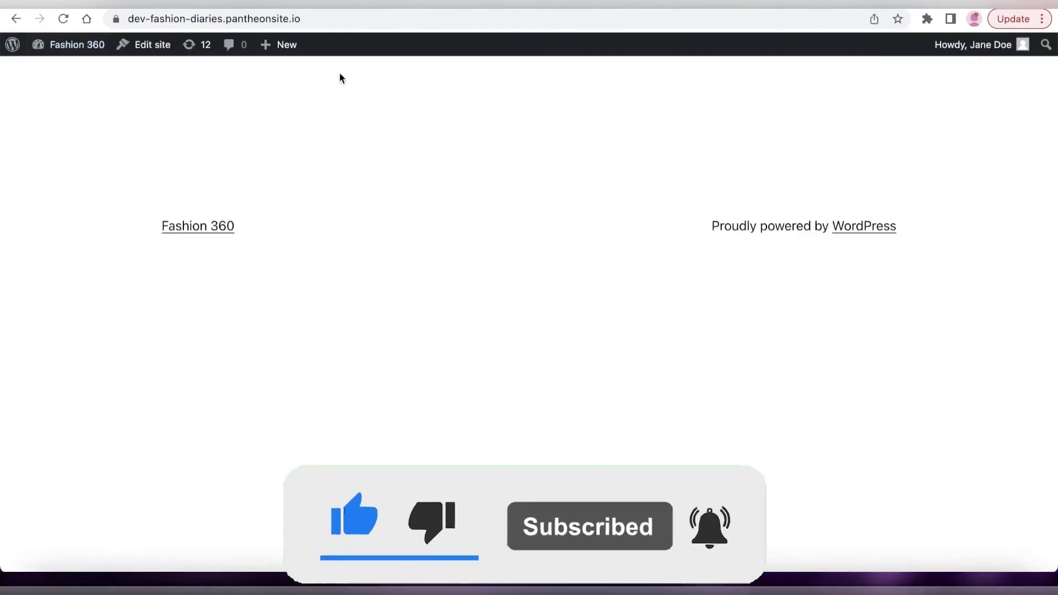